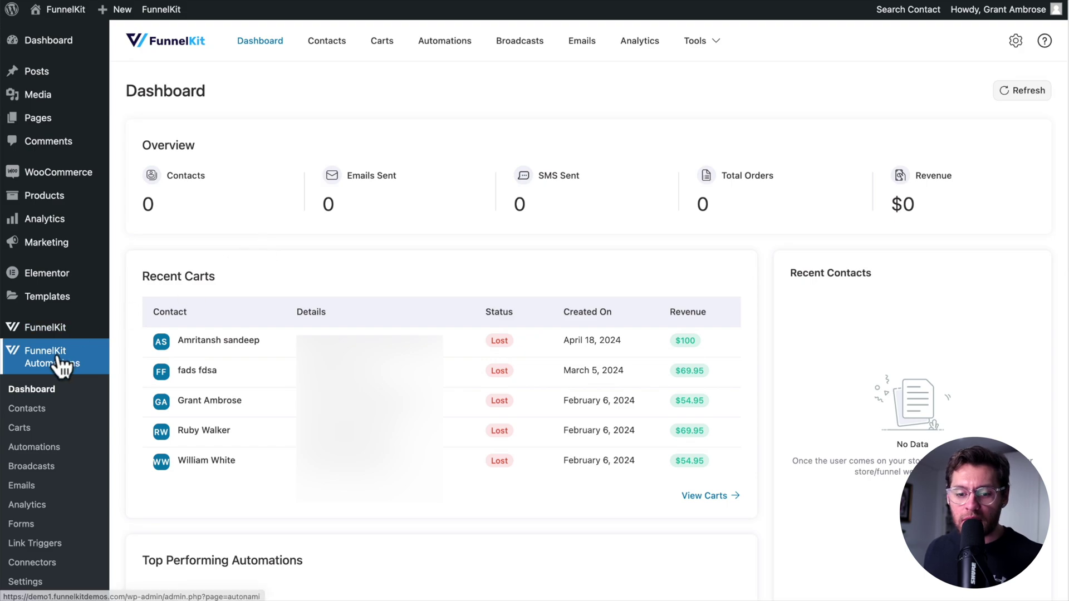
Go to All Contacts, cancel a new single-contact form, and start a bulk contact import
click(41, 406)
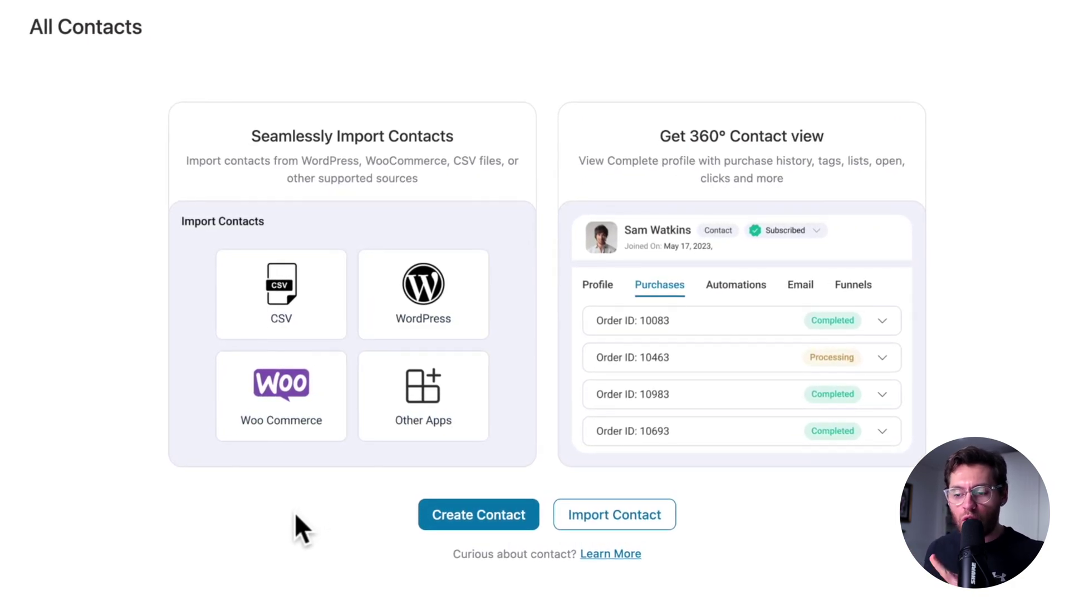
click(427, 529)
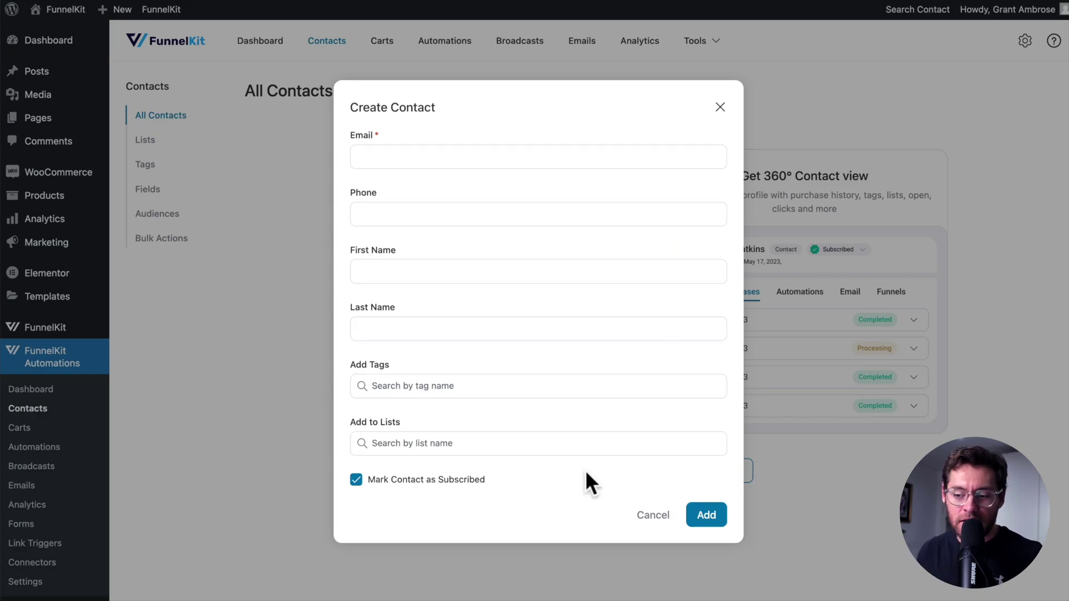
click(646, 518)
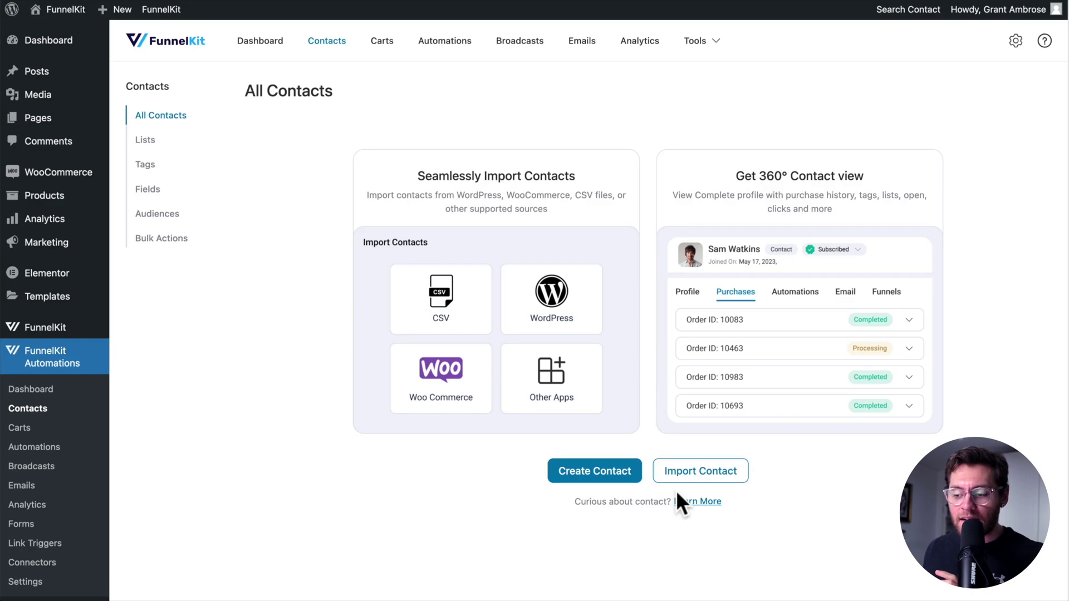
click(706, 471)
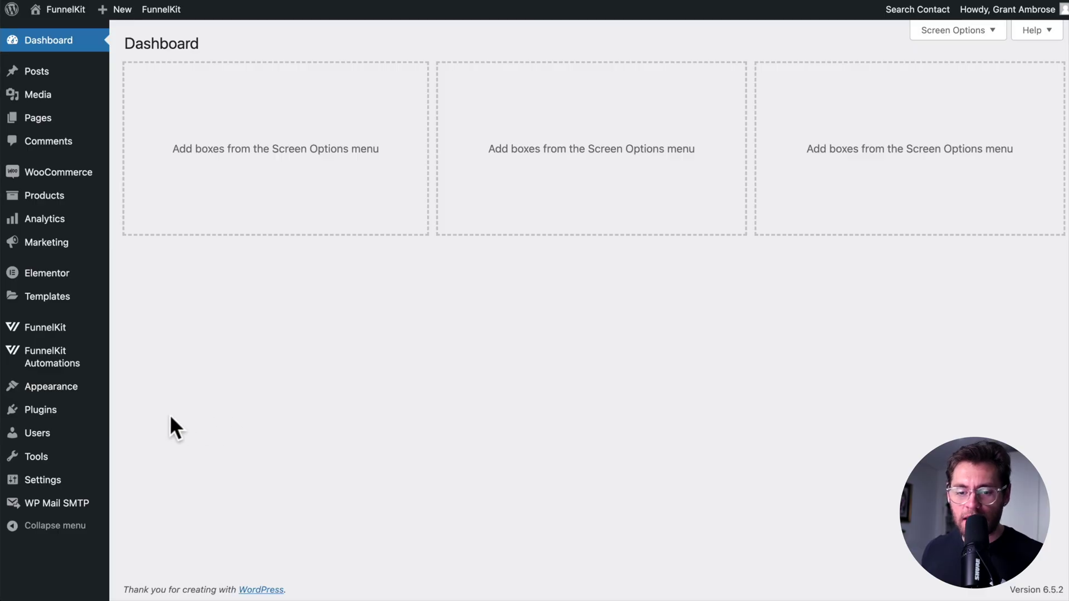
Review the WordPress All Users list and the WooCommerce customers list
mouse_move(79, 430)
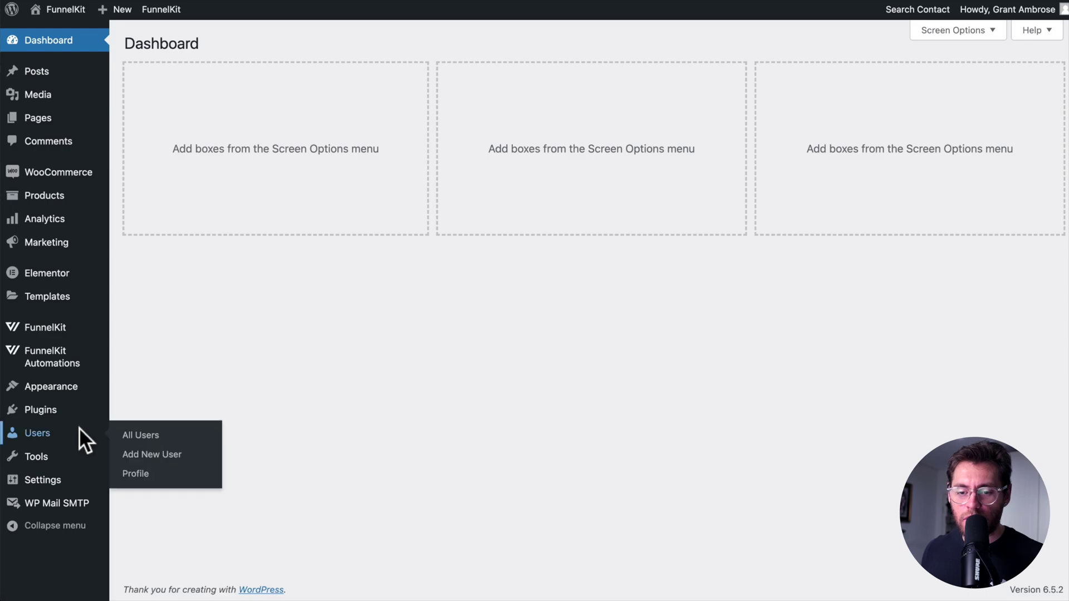
click(141, 435)
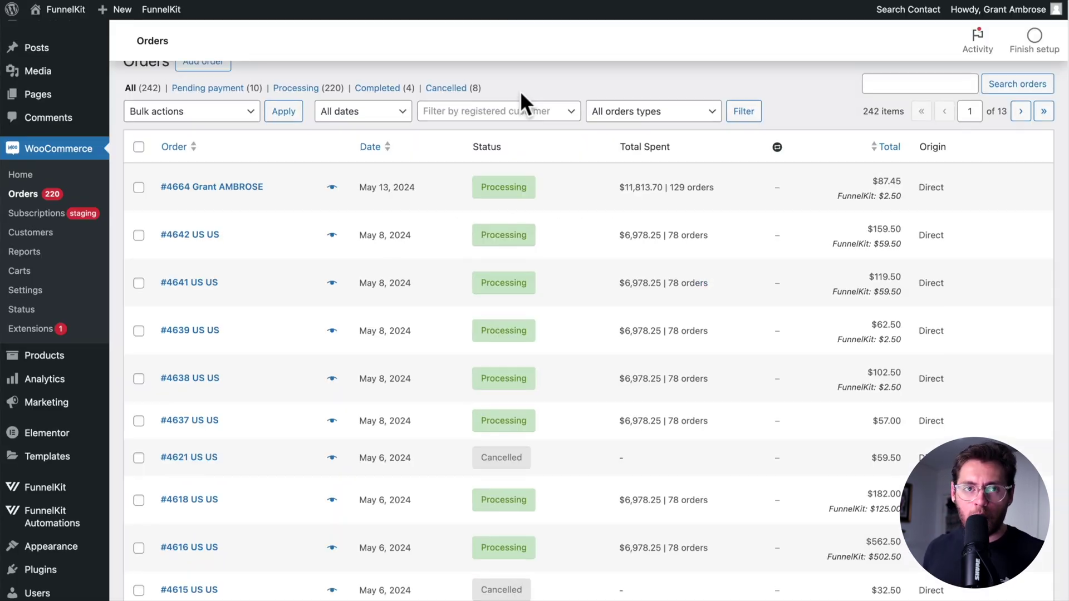
scroll(520, 97, down, 2)
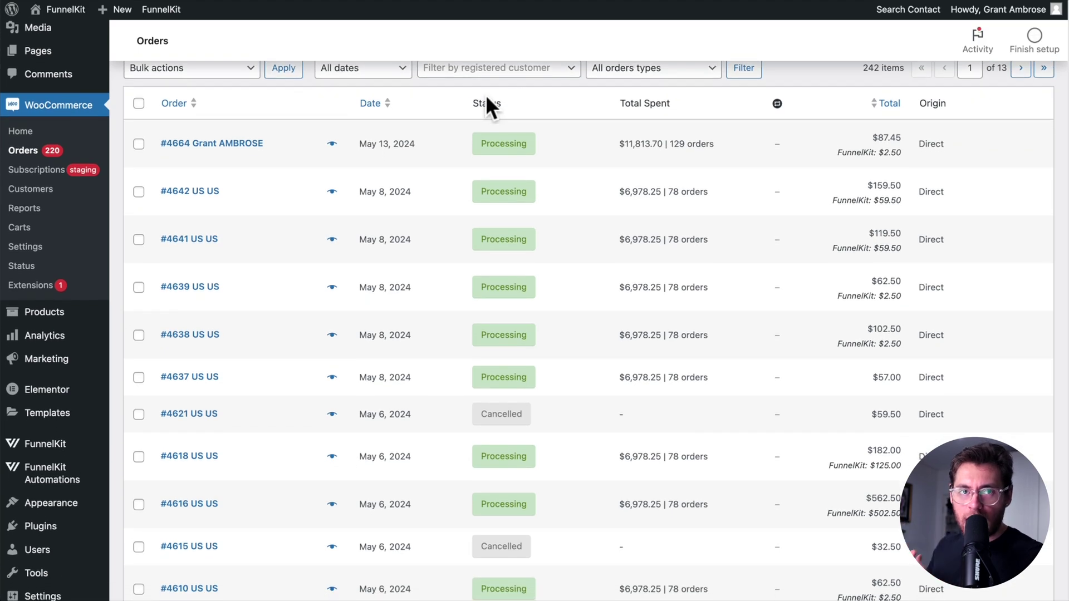
click(68, 189)
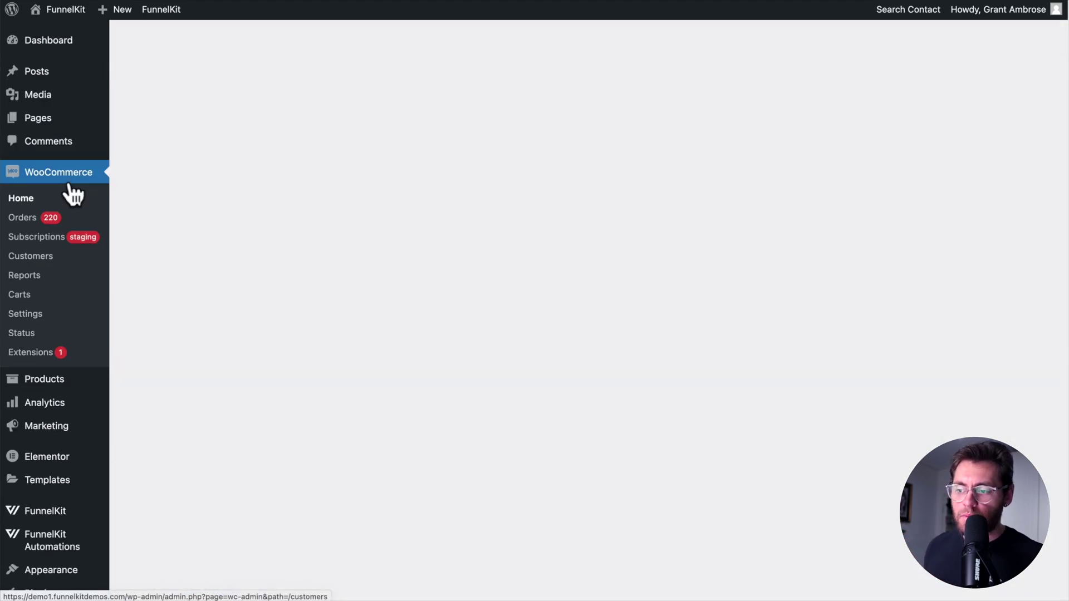
scroll(565, 139, down, 2)
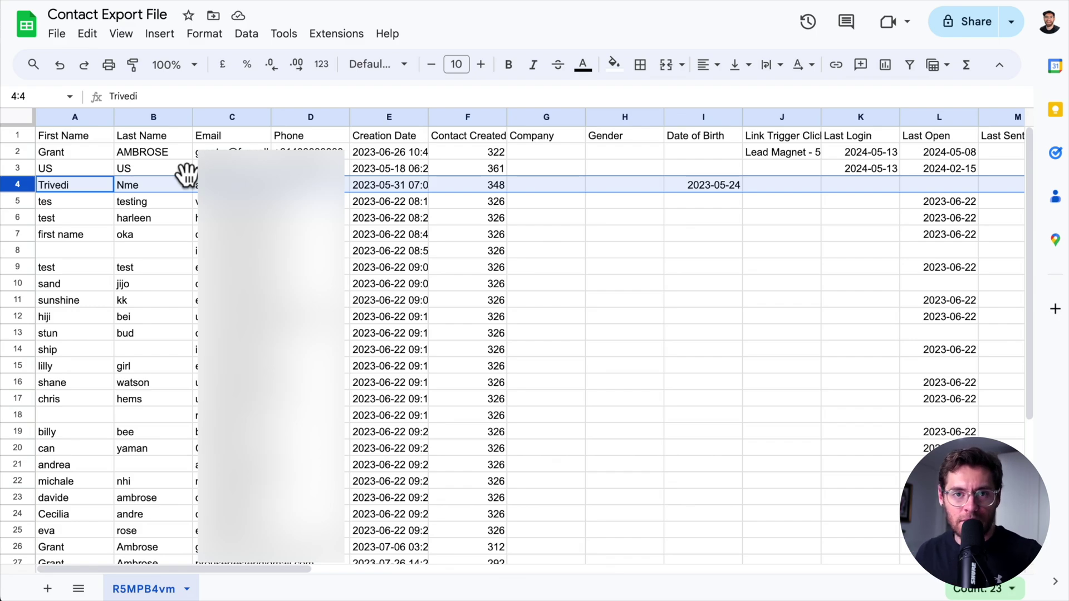
Inspect the First Name, Last Name, Email and Status columns of the Contact Export File
click(69, 132)
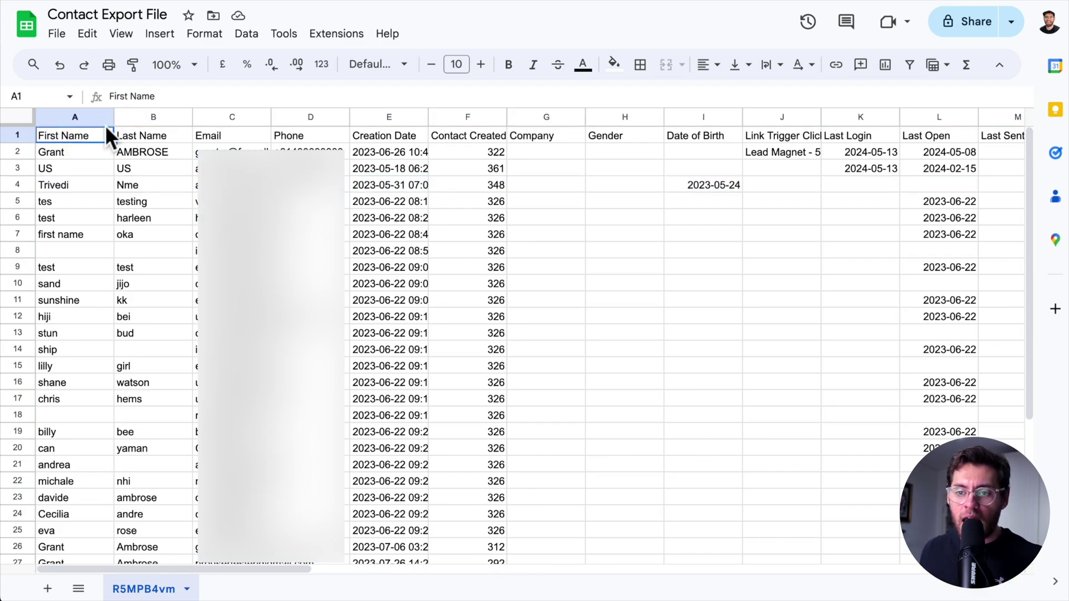
click(152, 117)
click(223, 118)
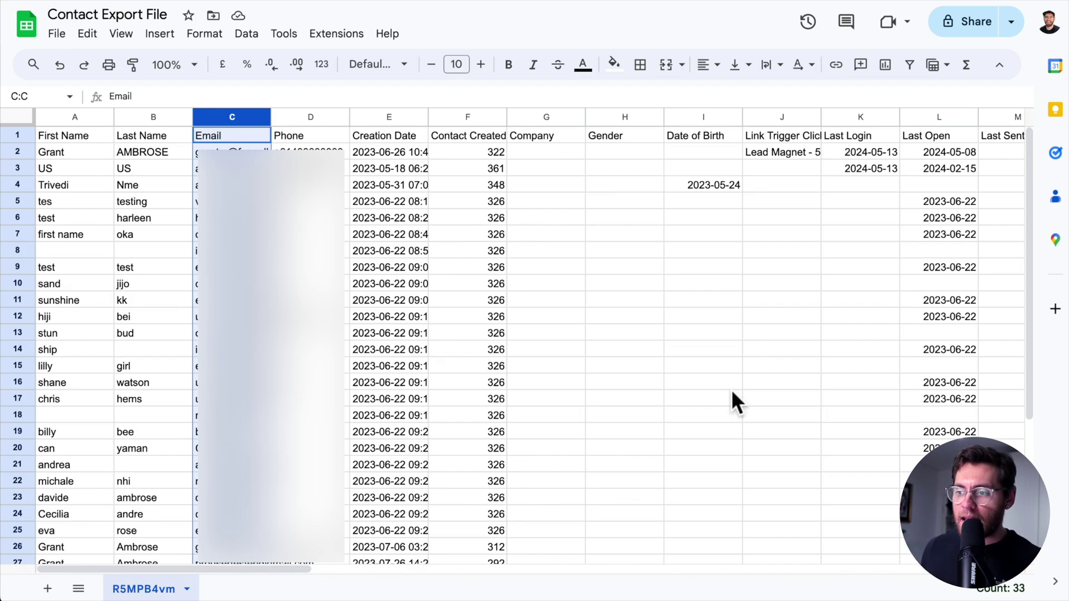
scroll(732, 393, right, 6)
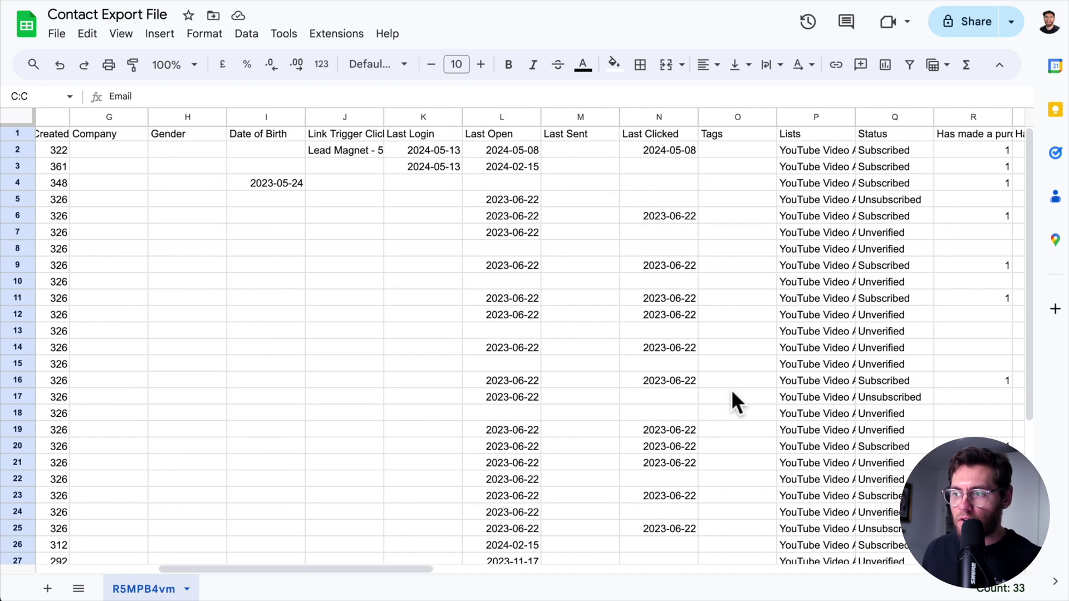
scroll(730, 389, right, 4)
click(630, 114)
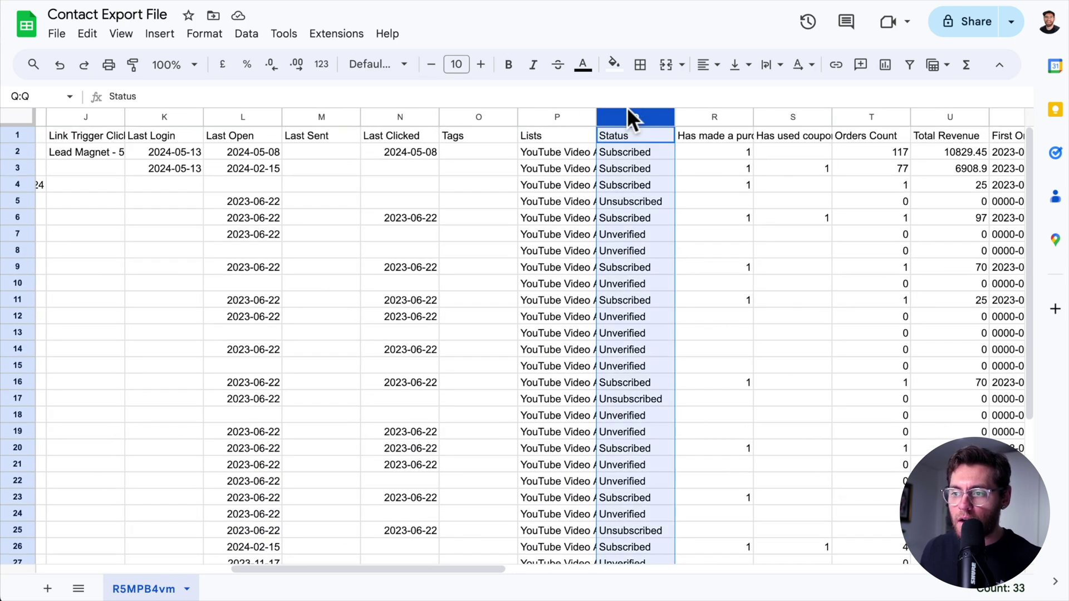
click(629, 134)
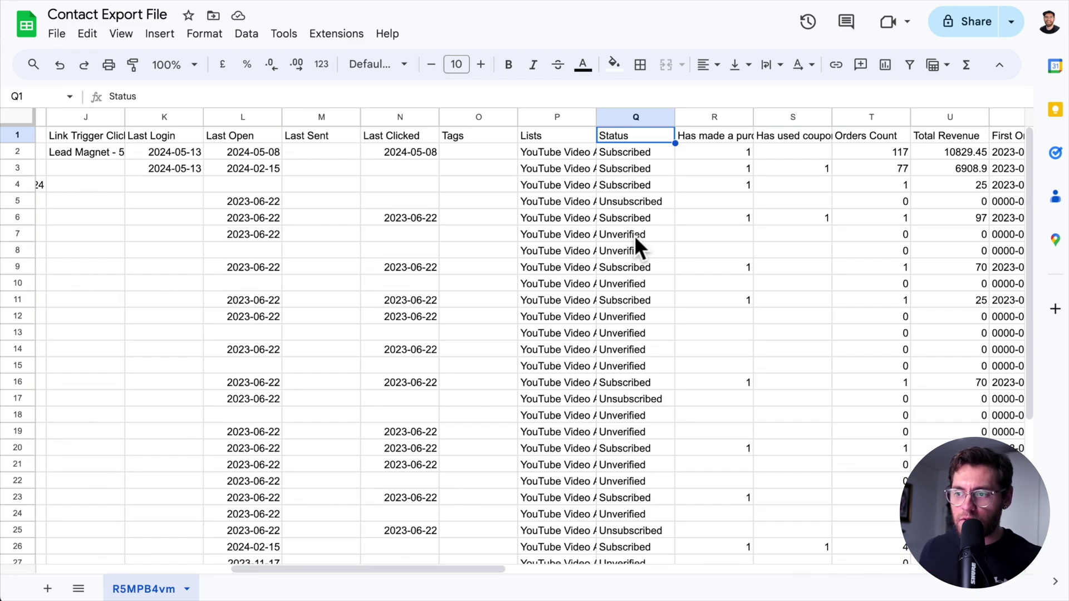
Sort the contacts sheet A to Z by the Status column
click(664, 117)
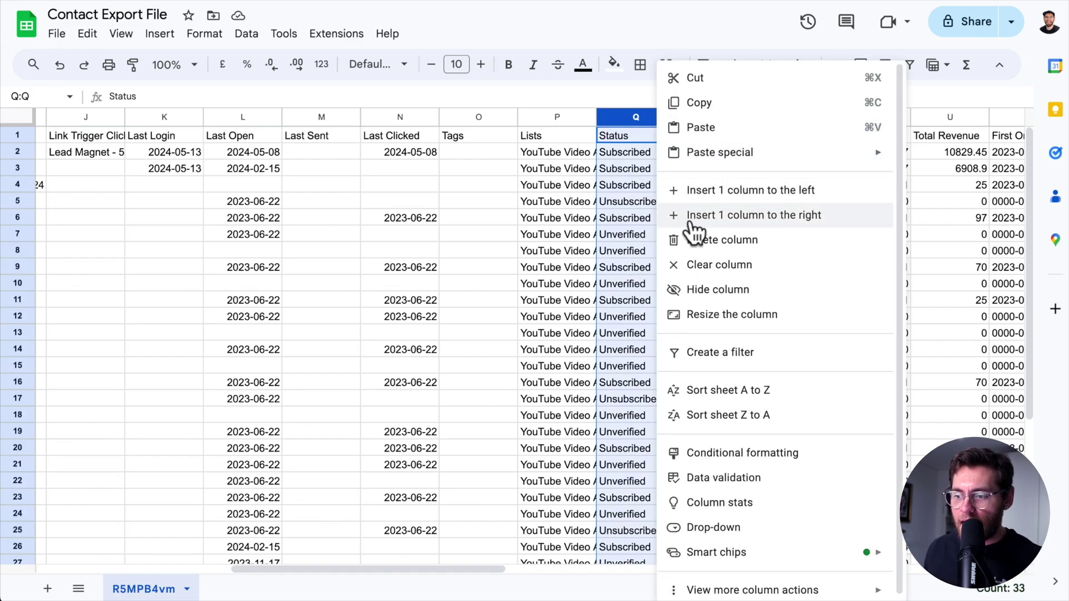
click(733, 390)
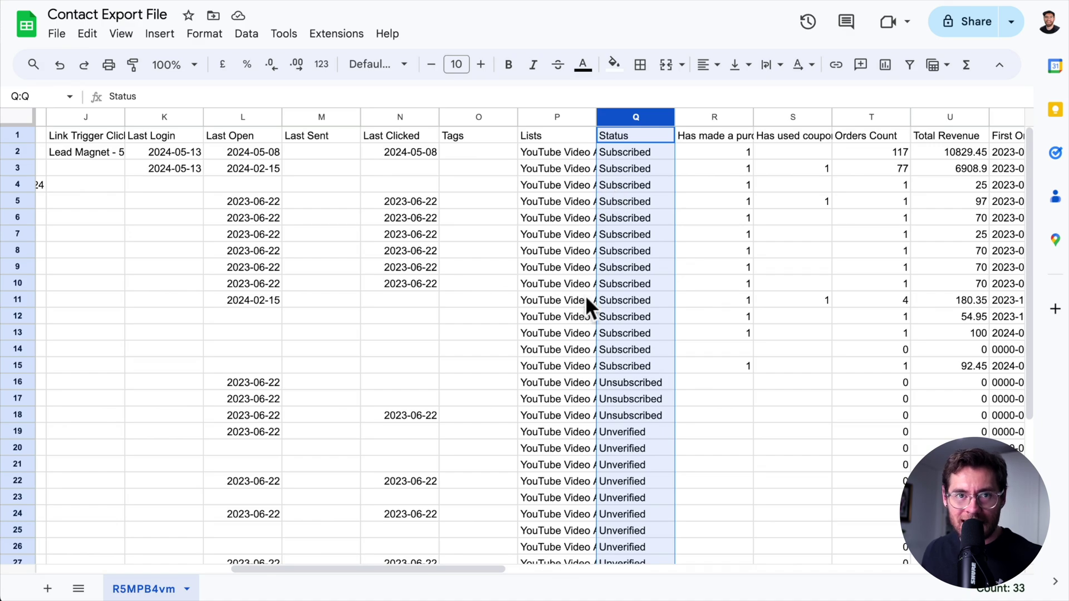
click(243, 201)
Copy the header row into a new blank sheet
click(19, 133)
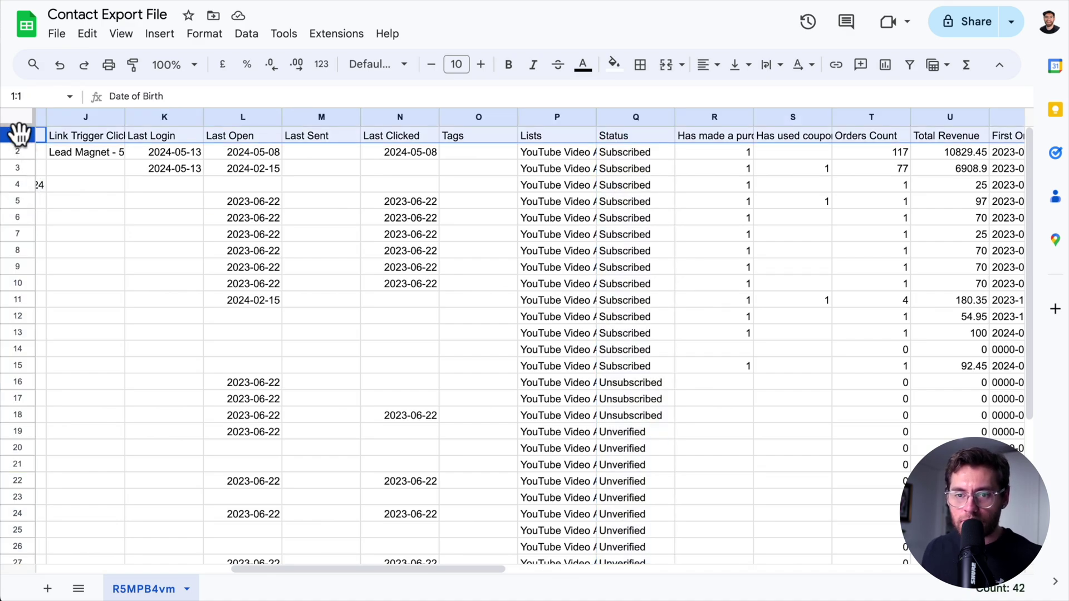
key(ctrl+c)
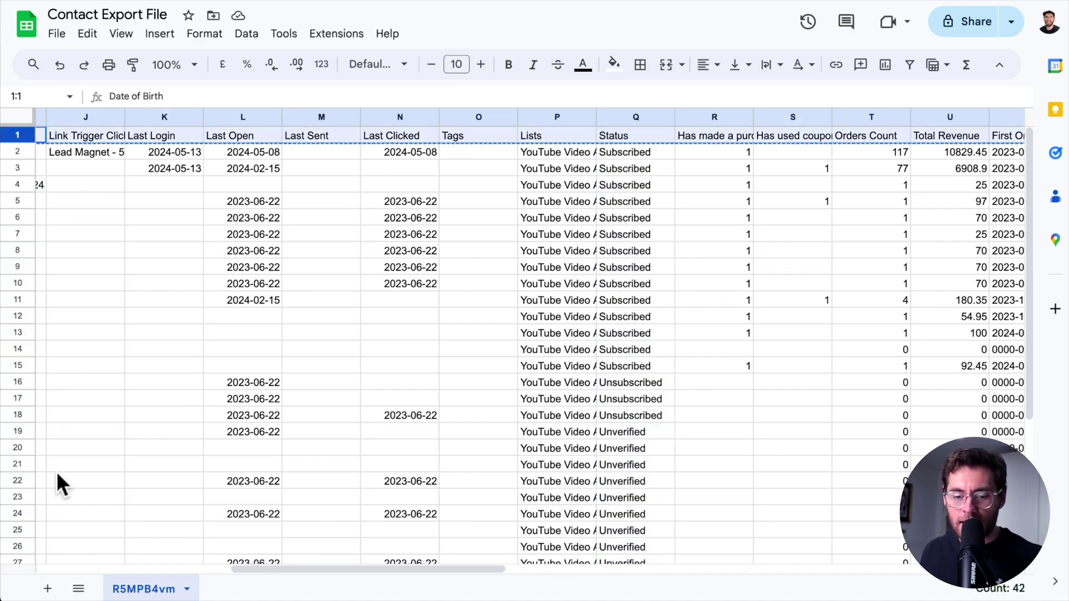
click(47, 588)
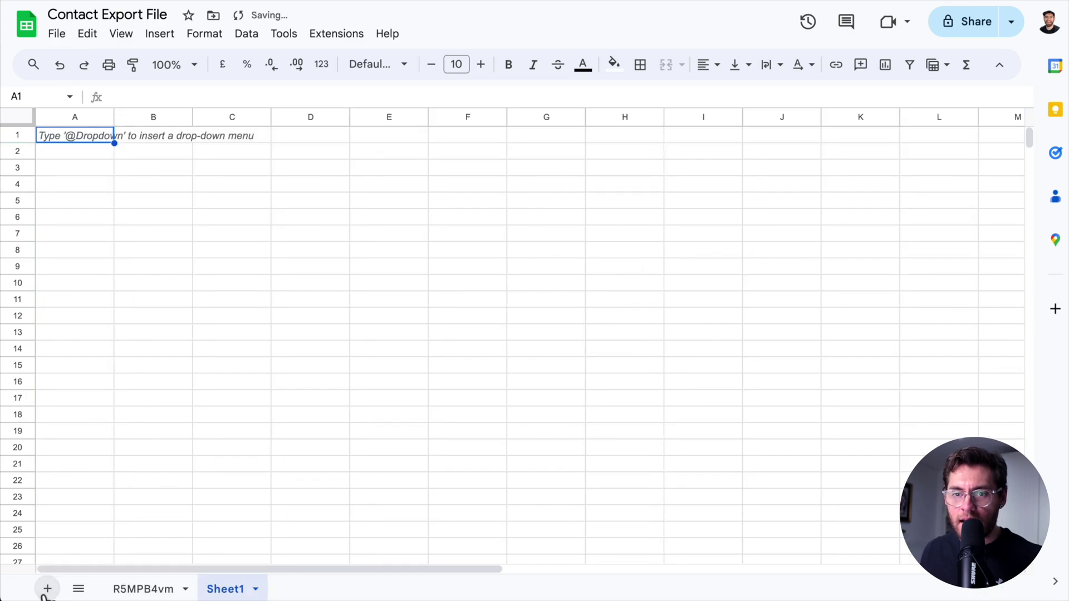
key(ctrl+v)
Paste the 14 subscribed contacts from rows 2–15 into Sheet1 starting at A2
click(136, 592)
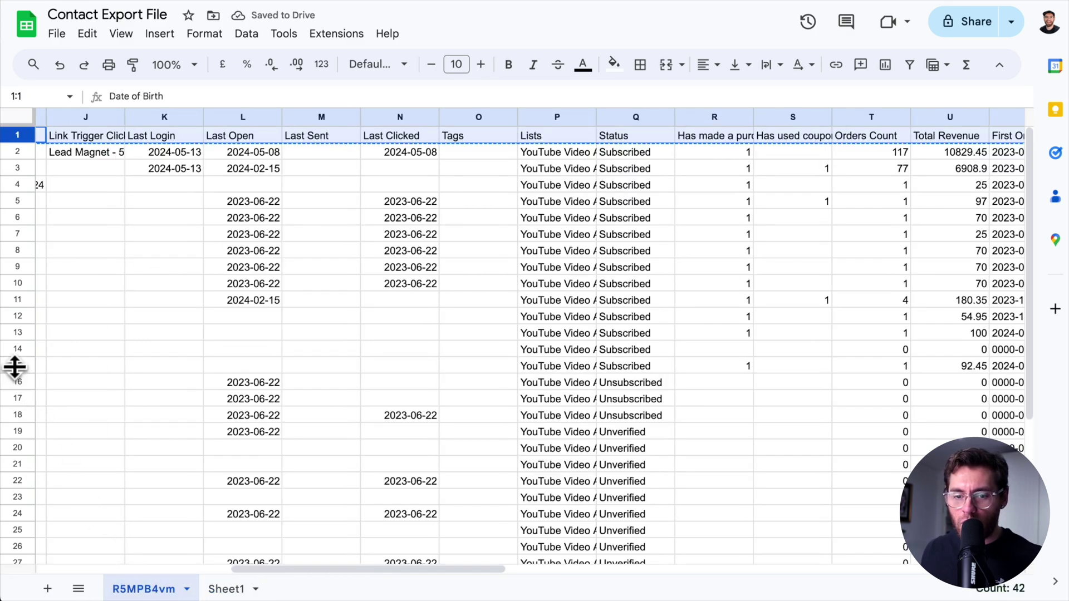
drag(15, 365, 21, 156)
key(ctrl+c)
click(220, 590)
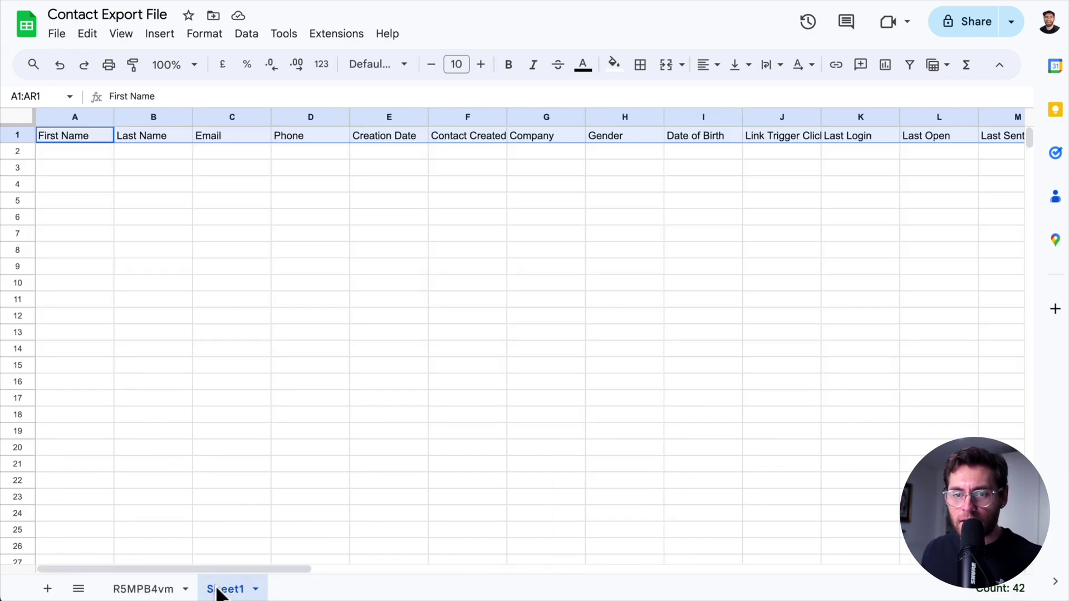
click(66, 153)
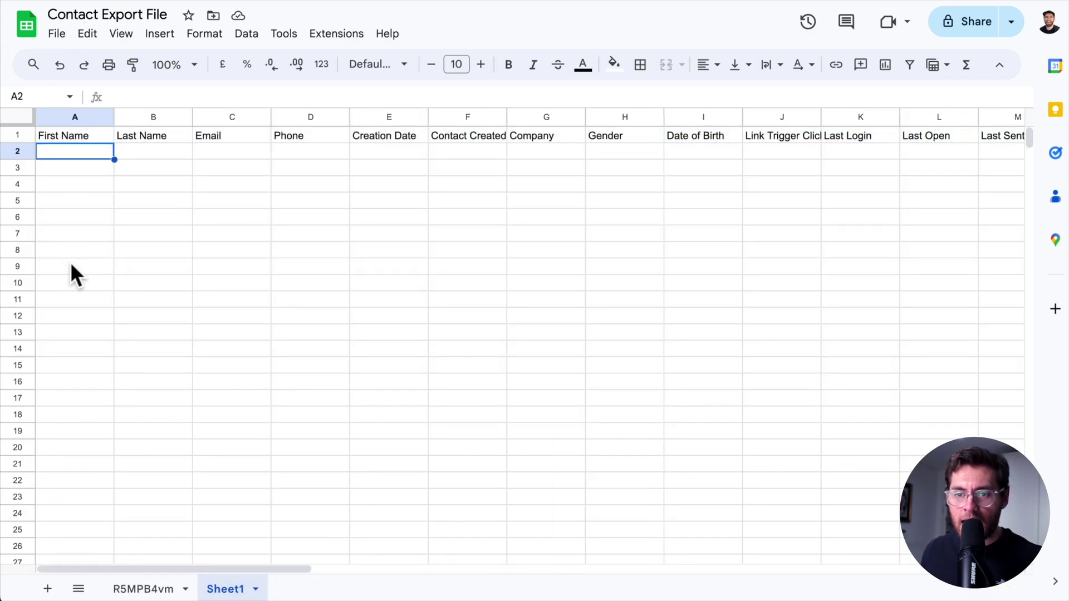
key(ctrl+v)
Download Sheet1 as contacts-subscribed.csv into the tutorial folder
click(57, 34)
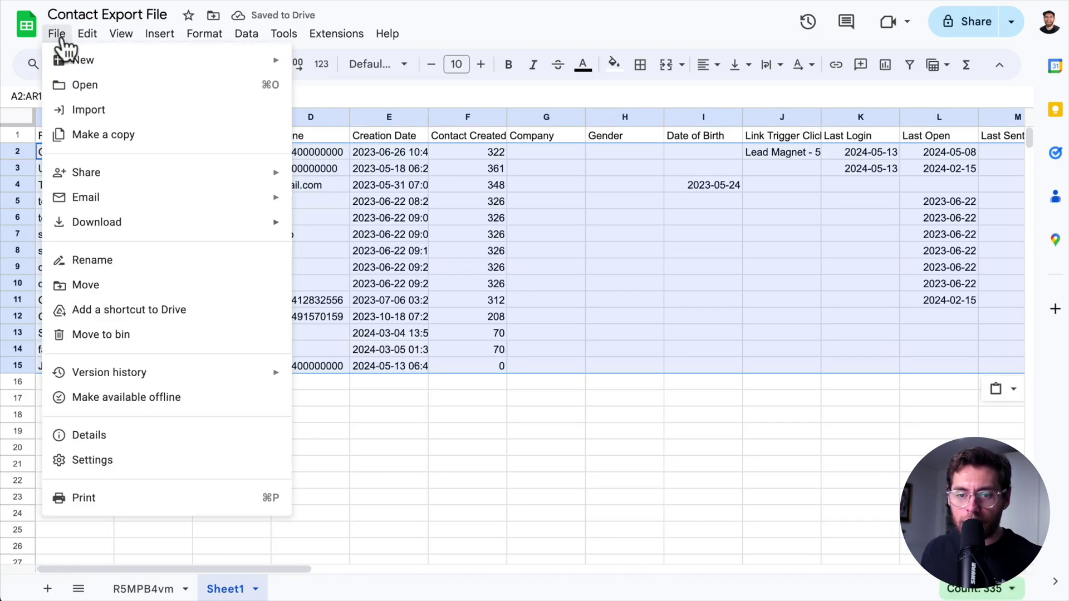
mouse_move(167, 228)
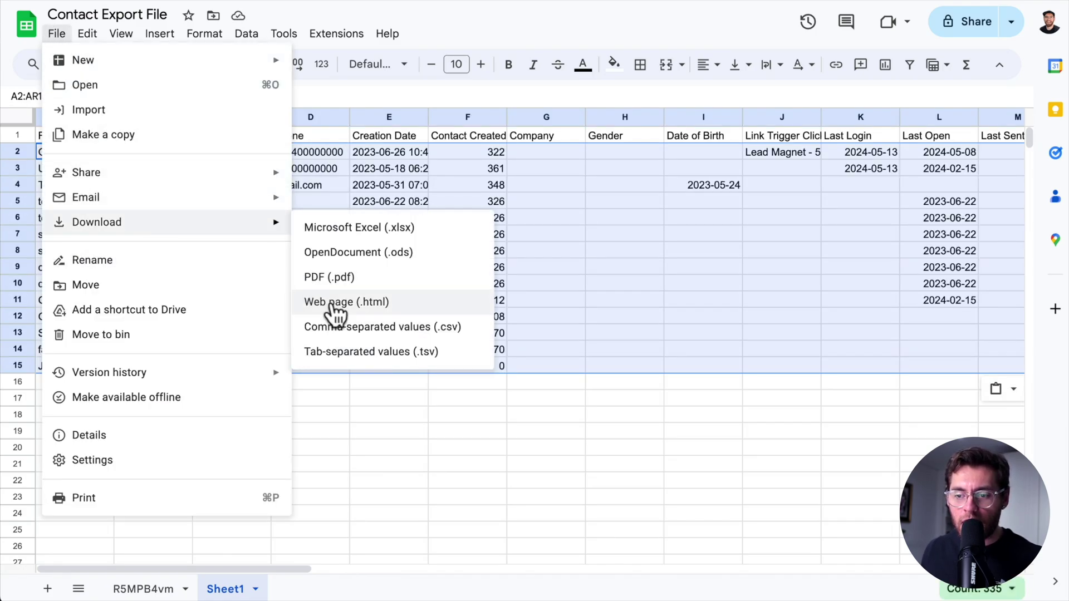
click(452, 328)
key(super+v)
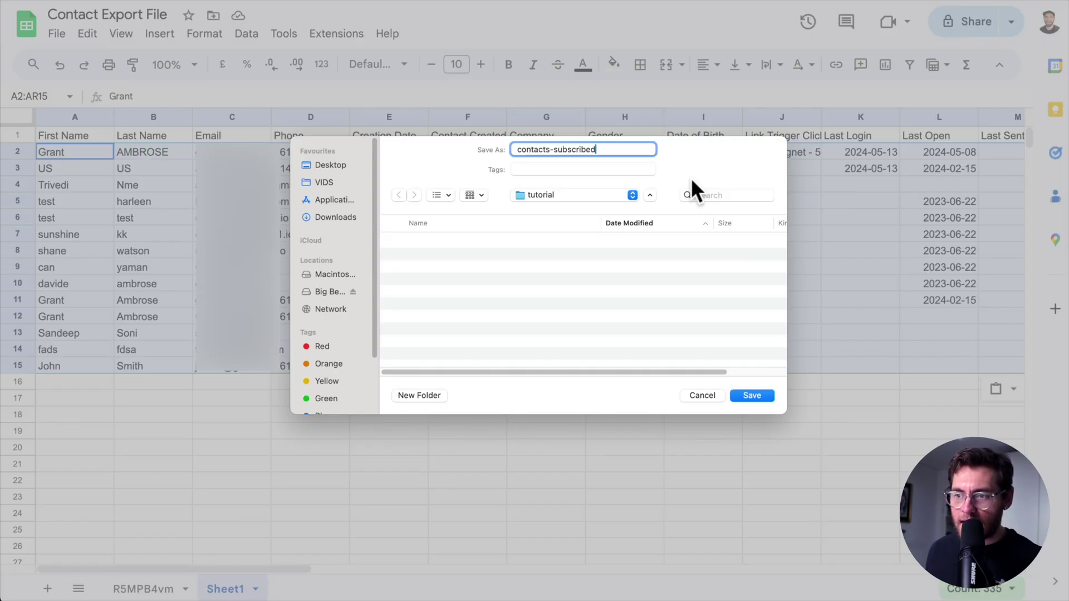
click(750, 395)
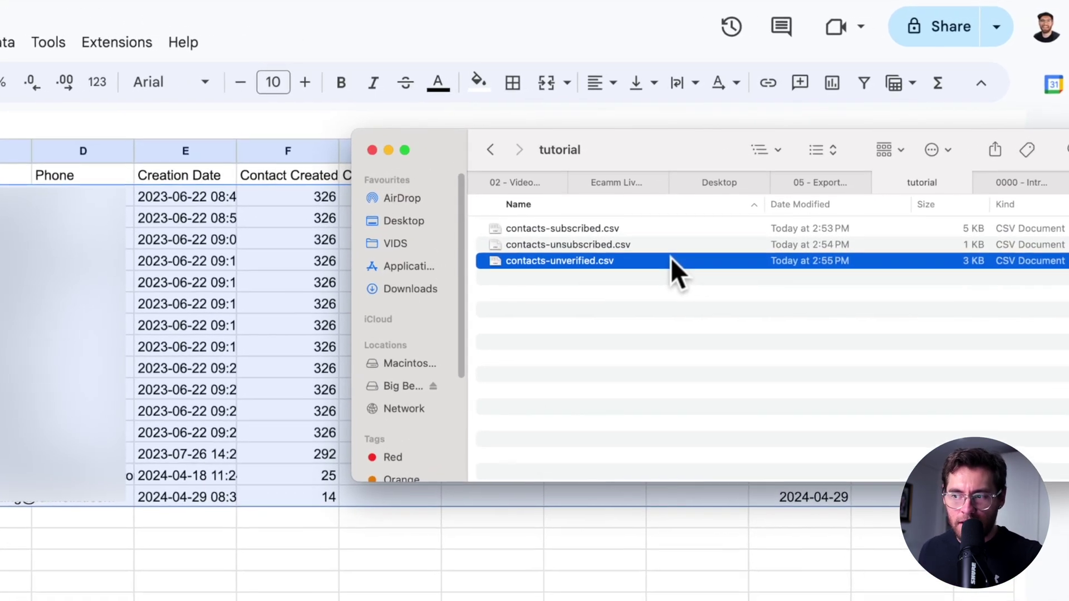
key(Up)
key(Up)
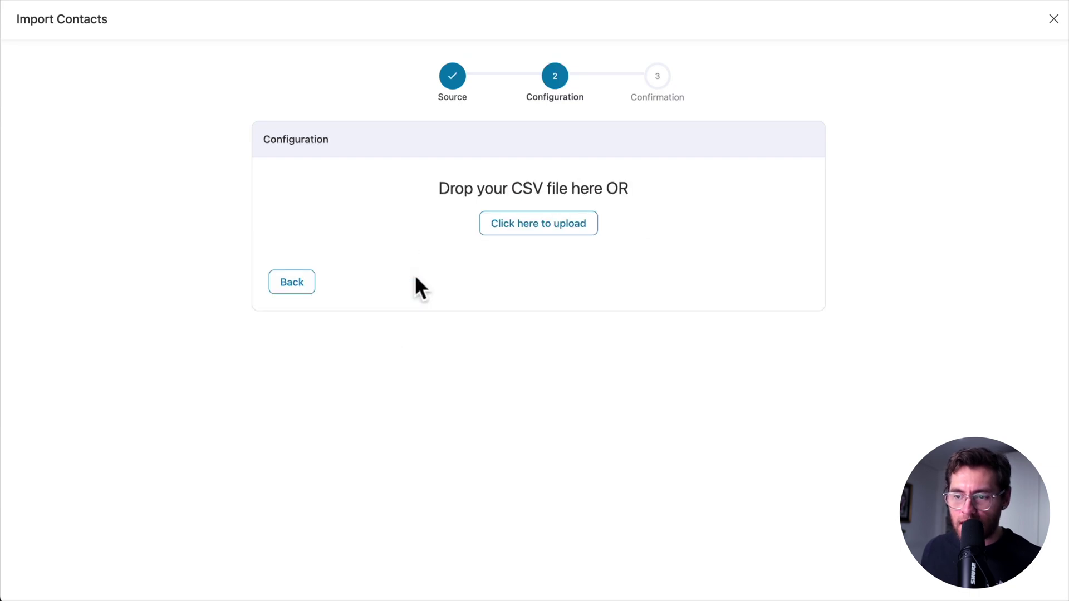
Upload contacts-subscribed.csv as the CSV import file
click(545, 228)
click(501, 201)
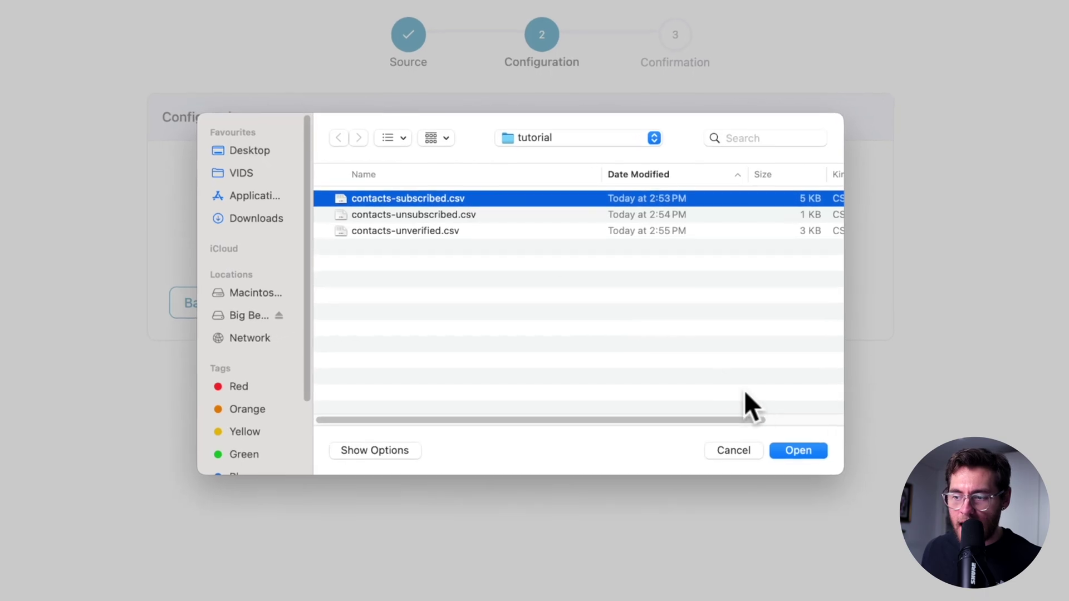
click(790, 440)
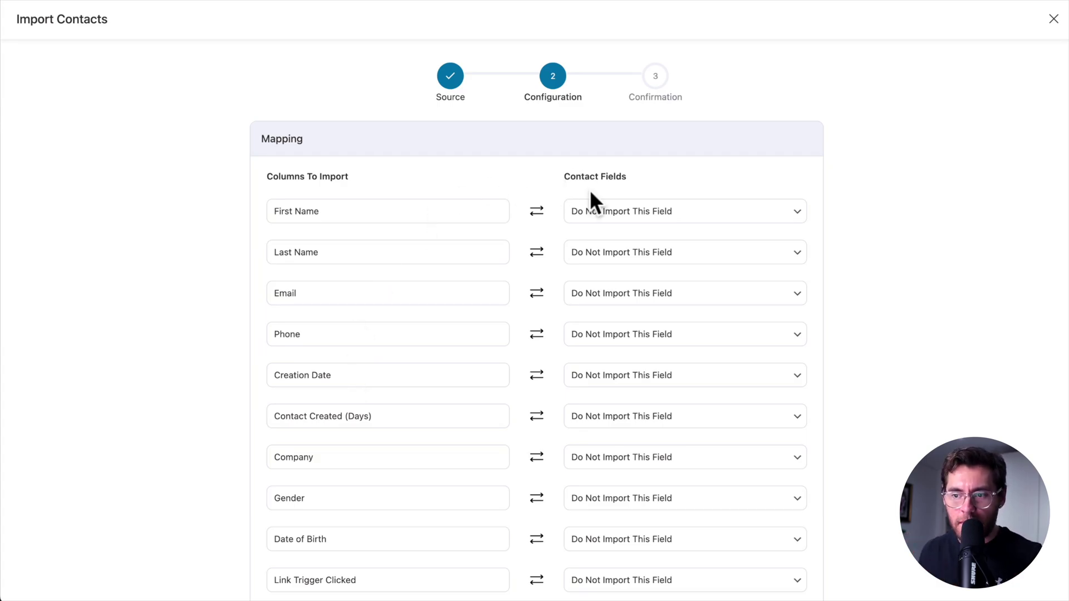
Map the First Name, Last Name, Email and Phone columns to their matching contact fields
click(597, 213)
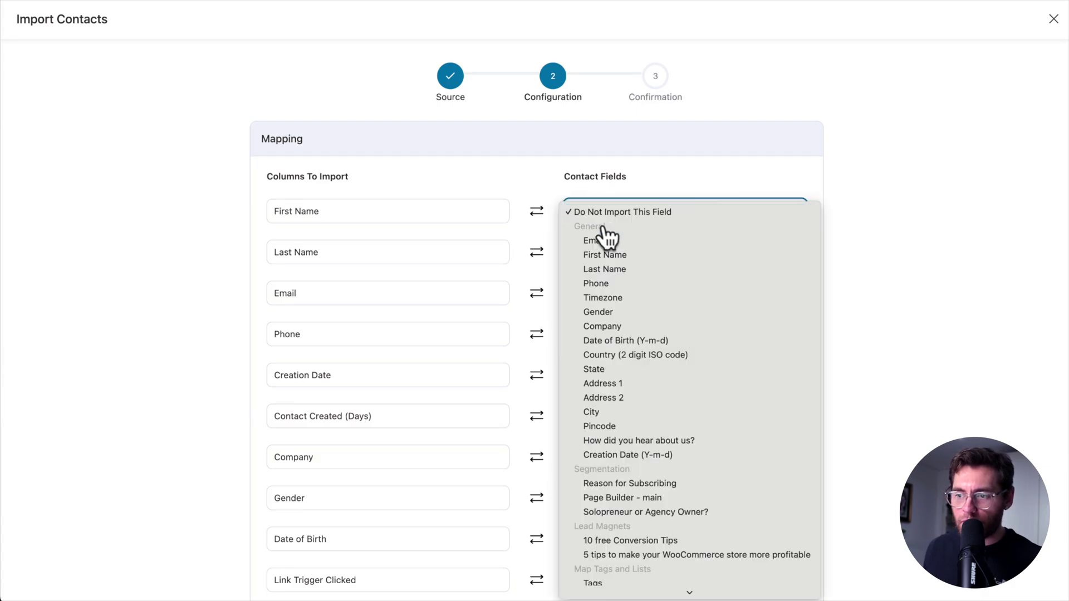
click(608, 255)
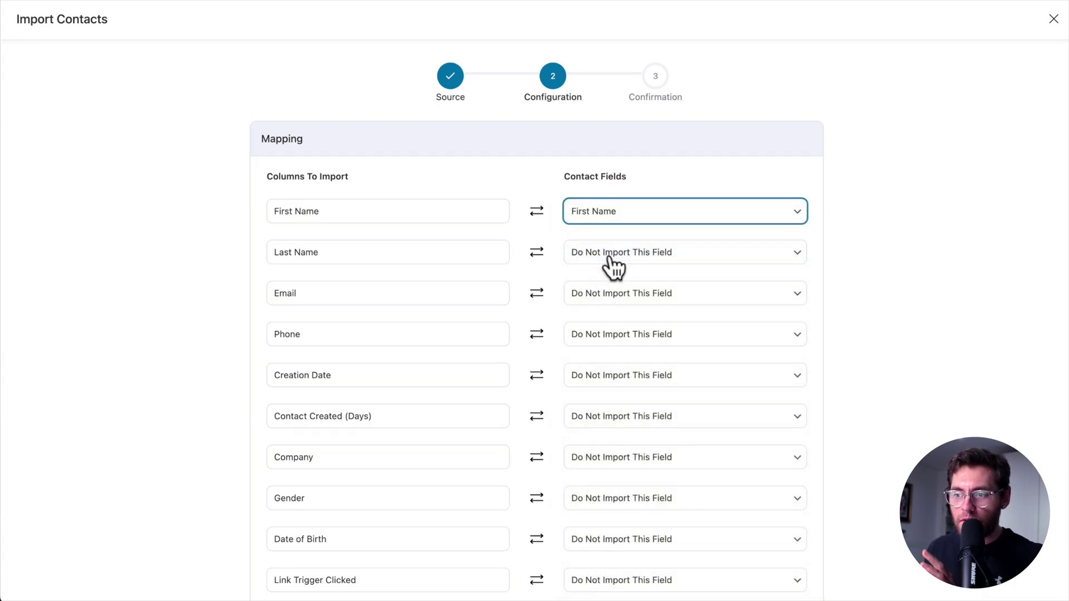
click(608, 256)
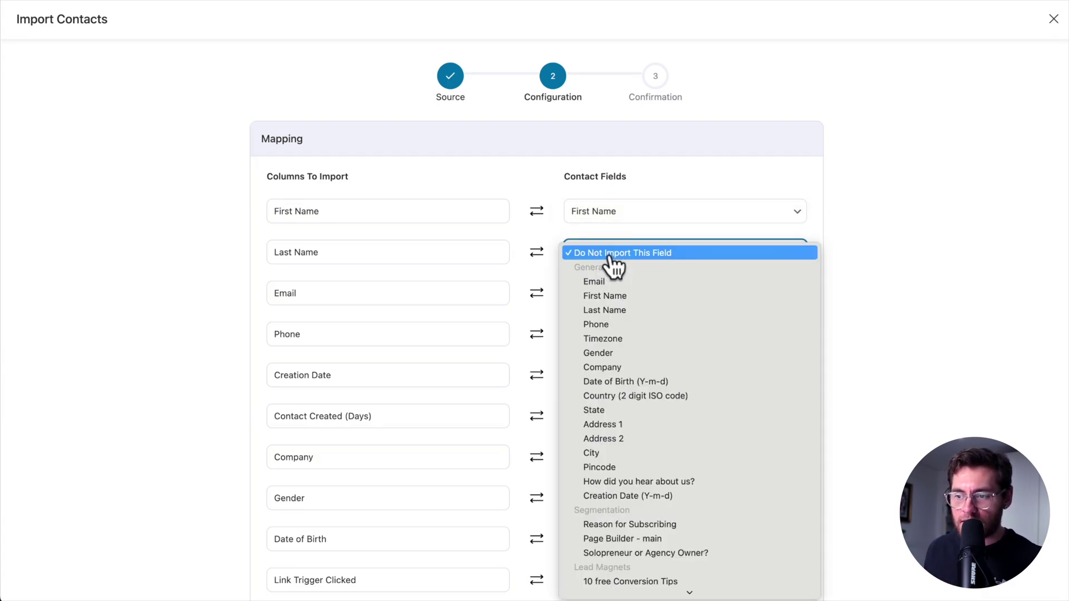
click(609, 308)
click(612, 306)
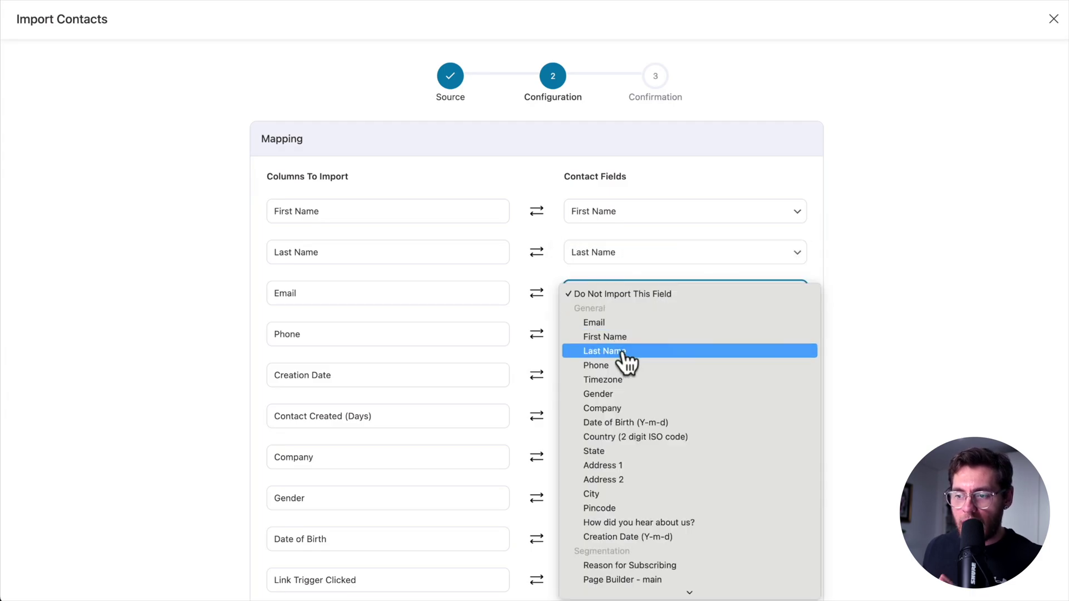
click(621, 333)
click(613, 345)
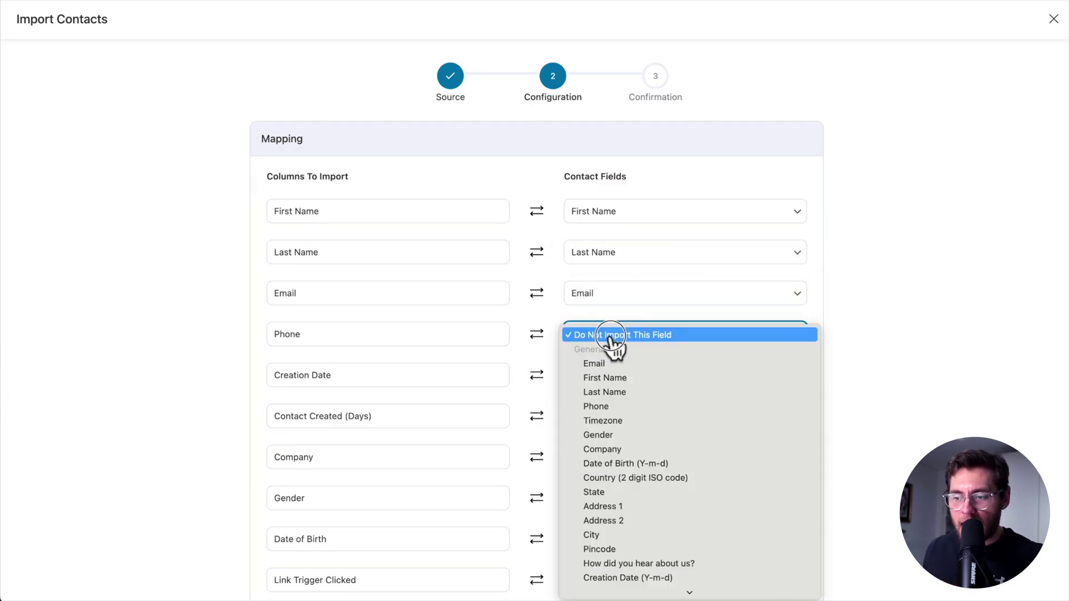
click(610, 407)
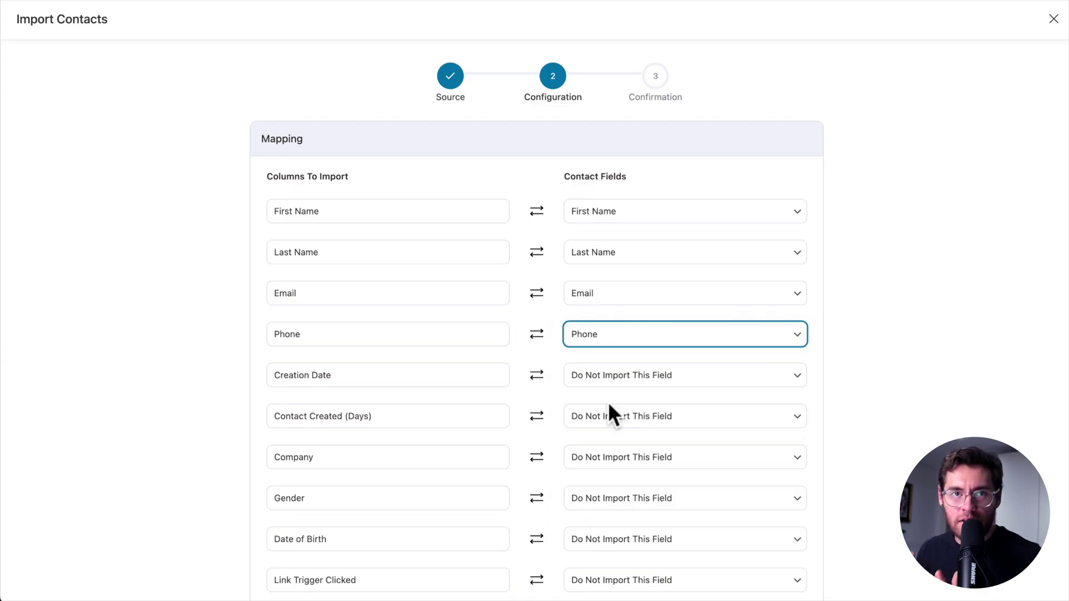
Map the Tags and Lists columns to contact tags and contact lists
scroll(553, 216, down, 10)
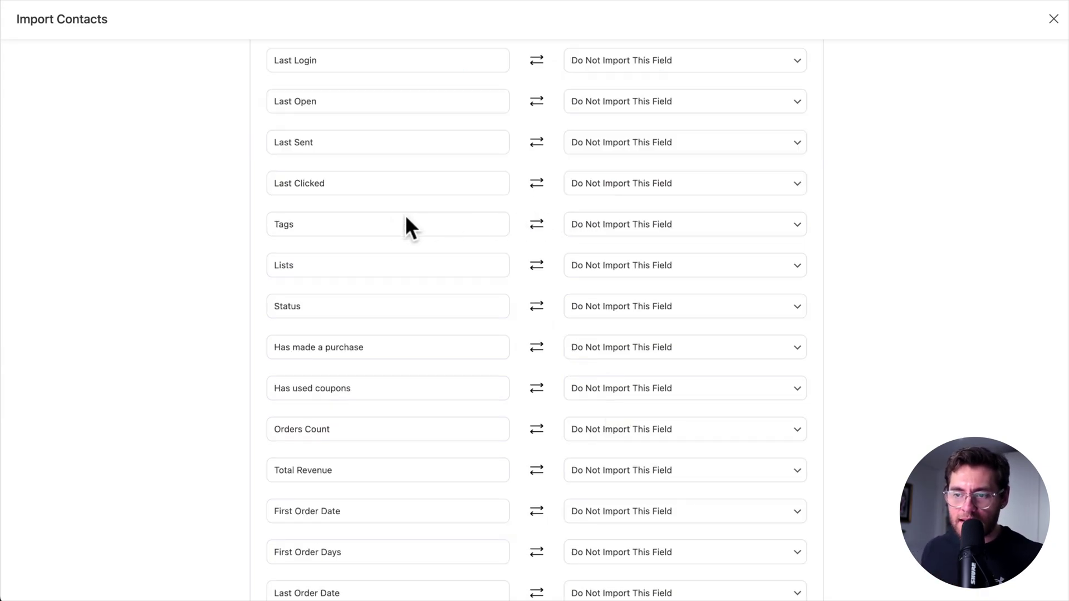
click(609, 226)
scroll(613, 312, down, 1)
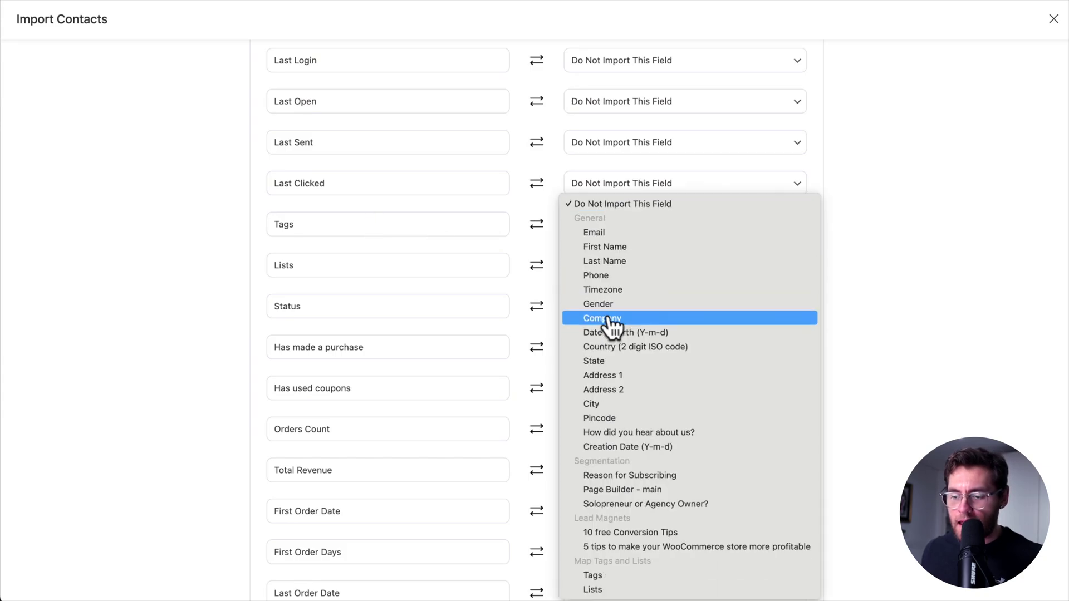
click(601, 580)
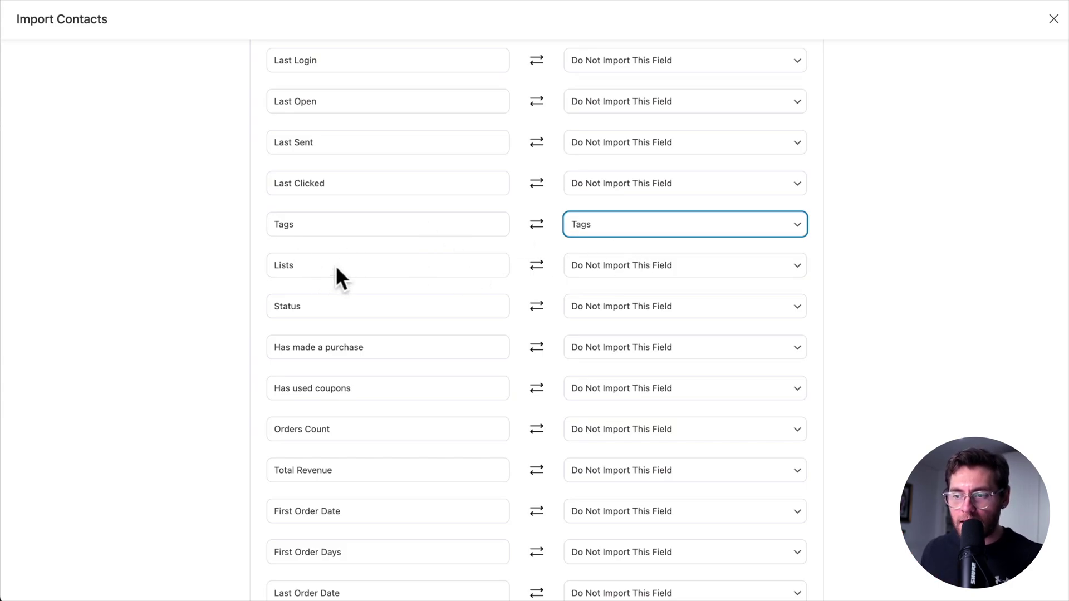
click(584, 266)
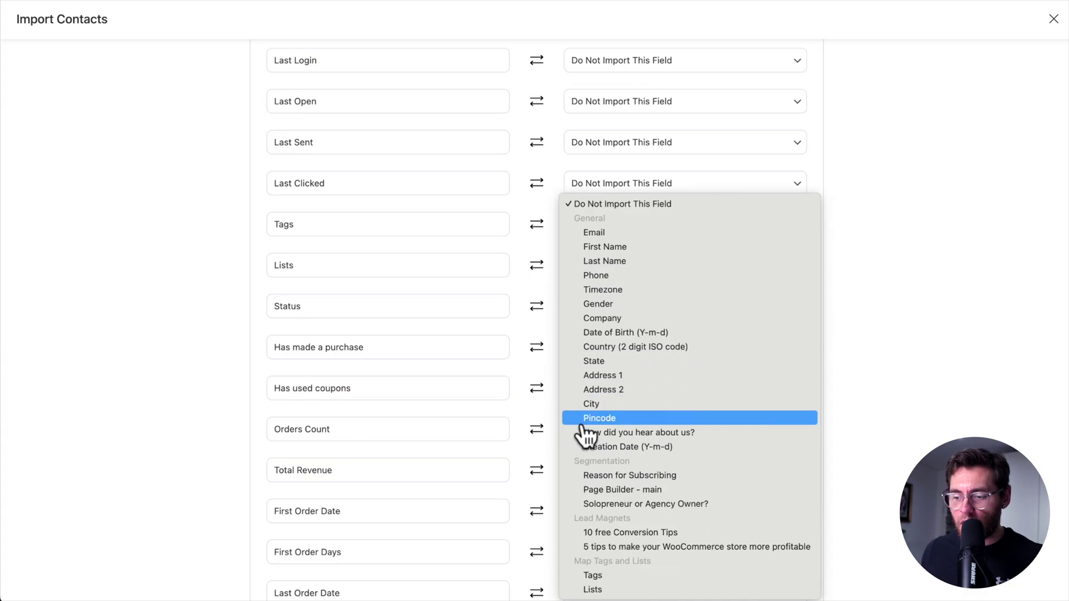
click(611, 590)
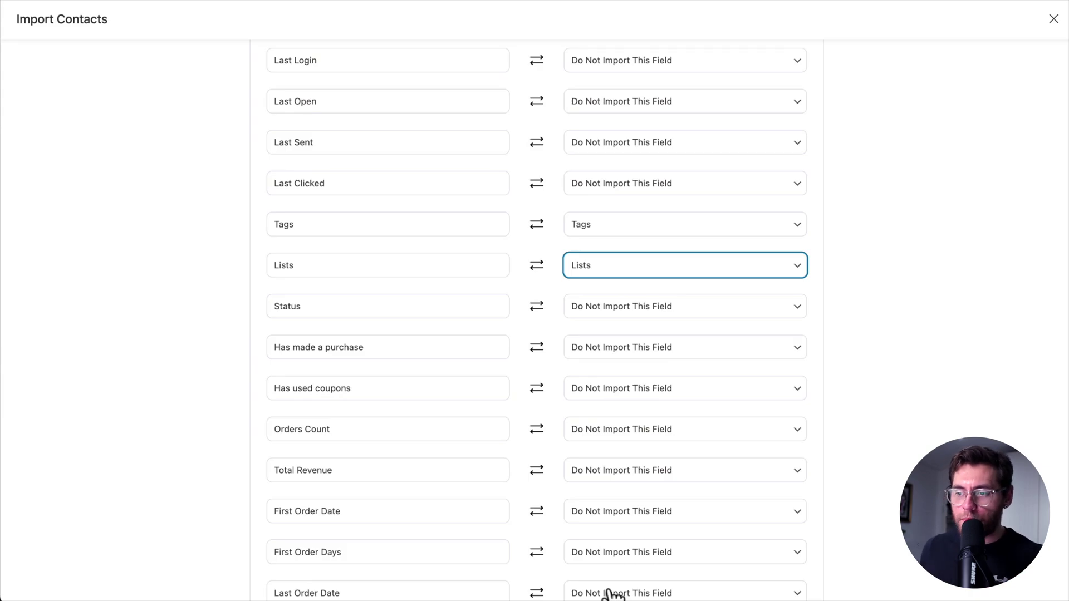
click(542, 281)
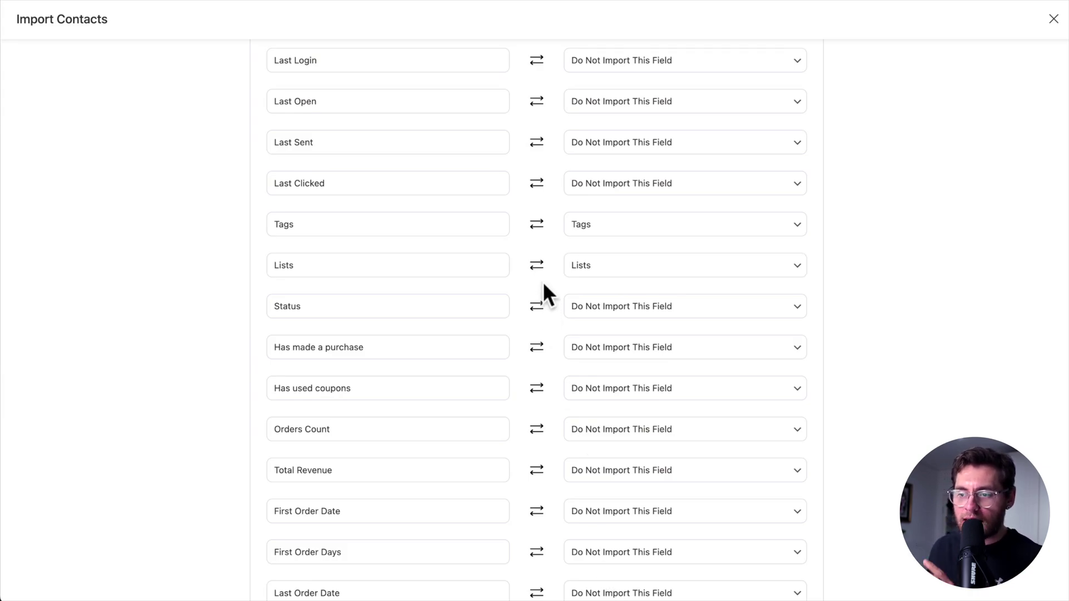
Map Country/Region to Country (2 digit ISO code), then move on to the State column
scroll(543, 281, down, 10)
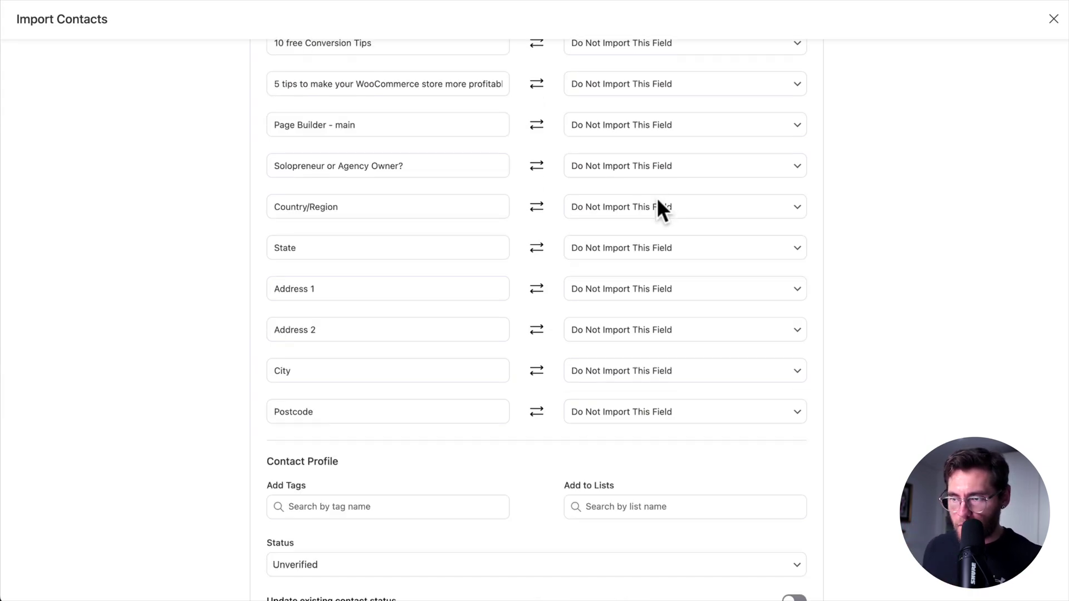
click(657, 207)
text(cou)
key(Return)
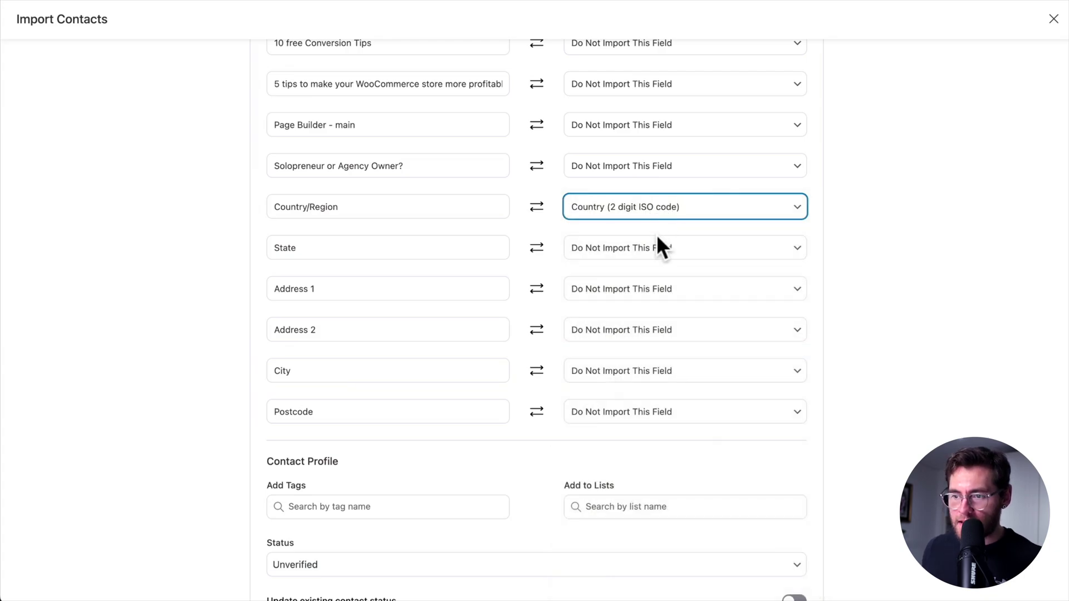
click(656, 247)
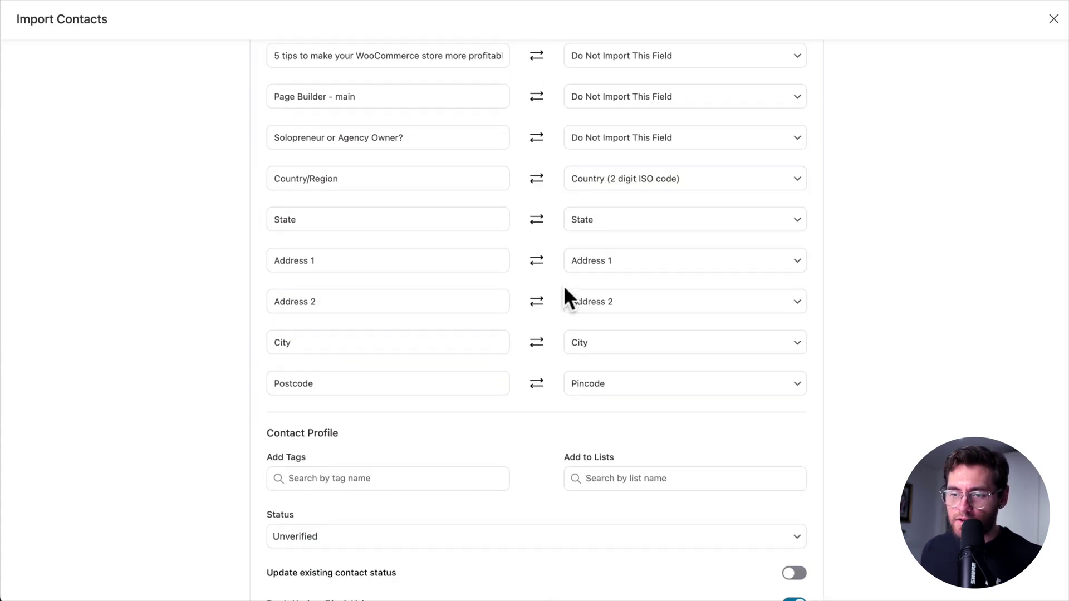
scroll(563, 285, down, 3)
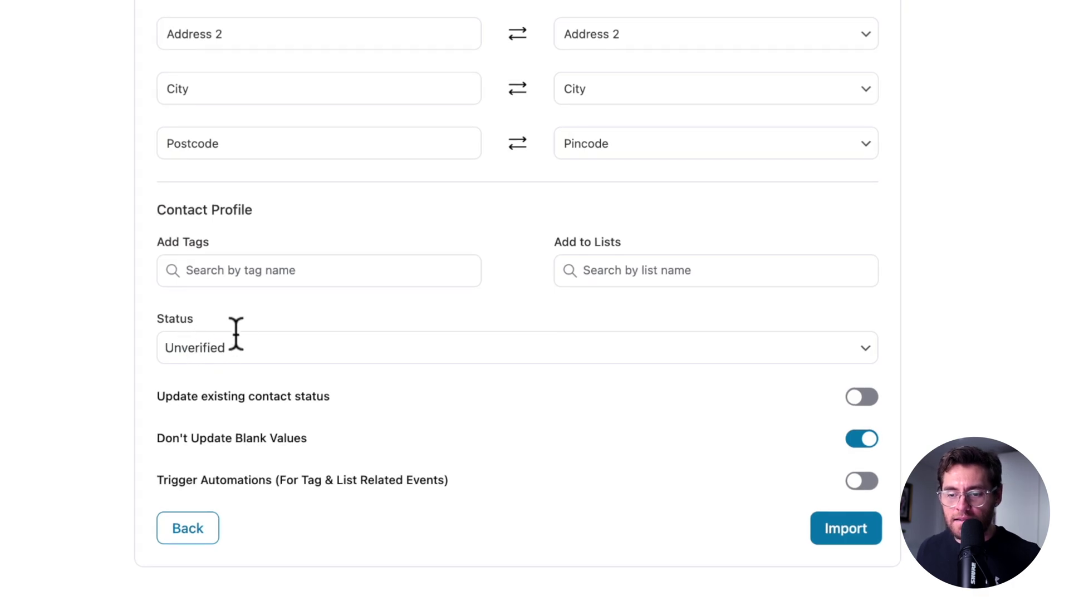
Choose Subscribed as the Contact Profile status for the imported contacts
click(260, 353)
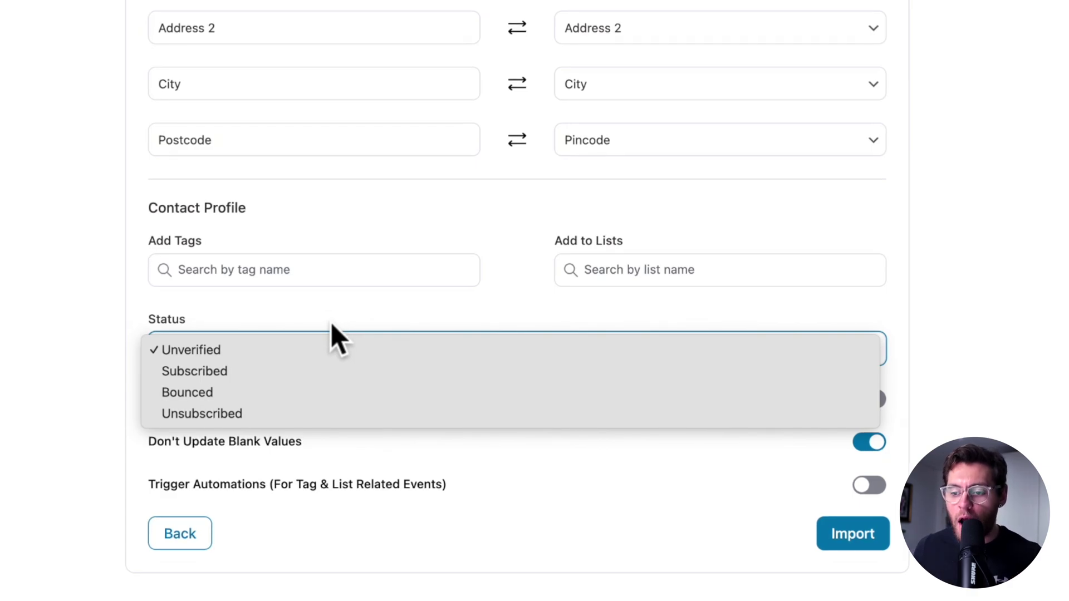
click(336, 369)
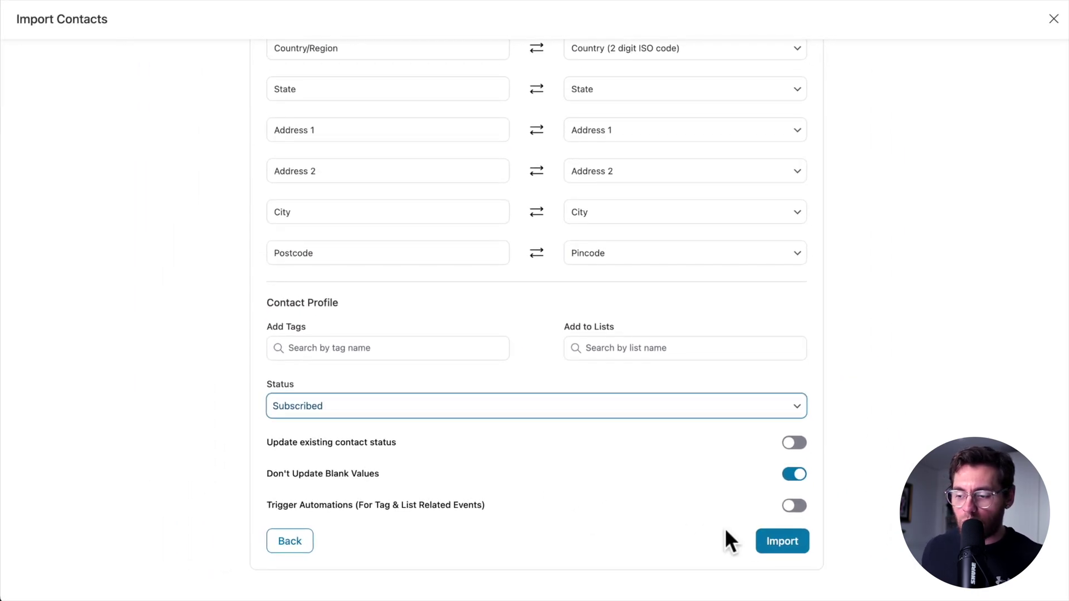
Run the import, then check that both lists show 14 of 14 contacts subscribed
click(793, 542)
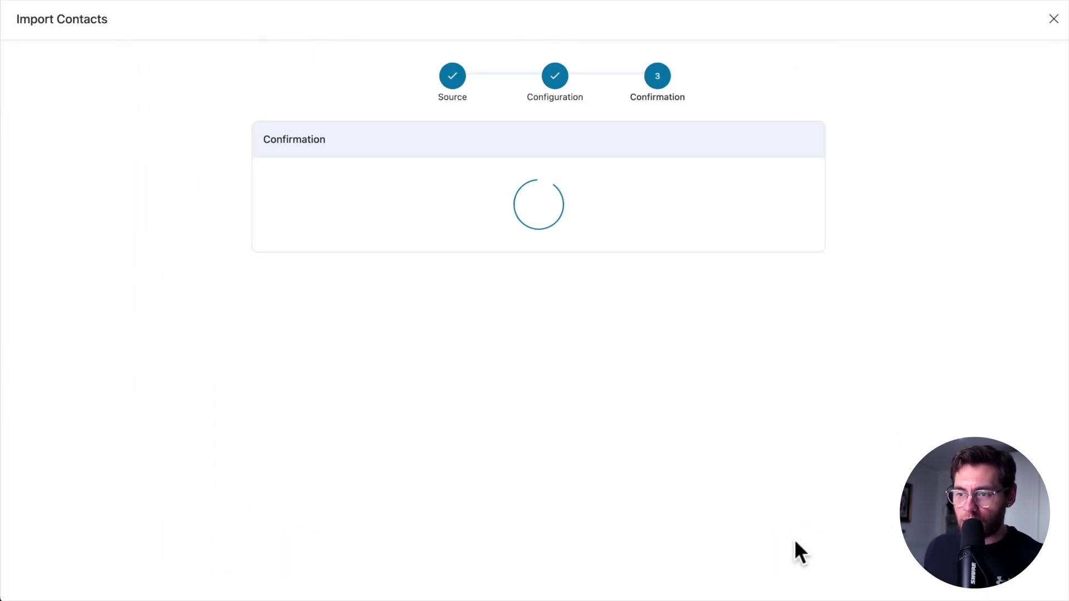
click(560, 343)
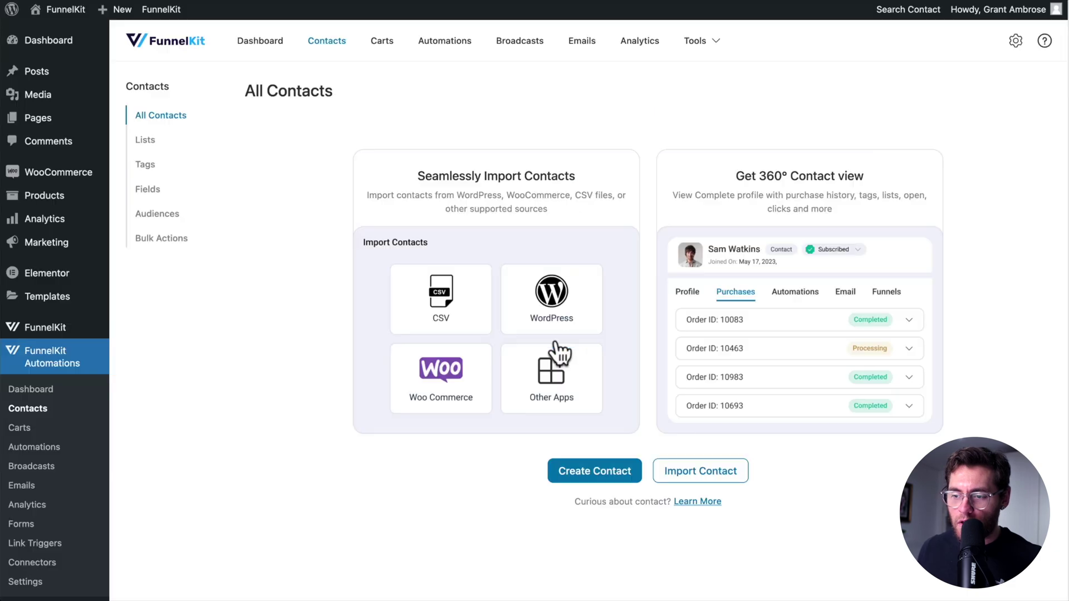
scroll(737, 108, down, 2)
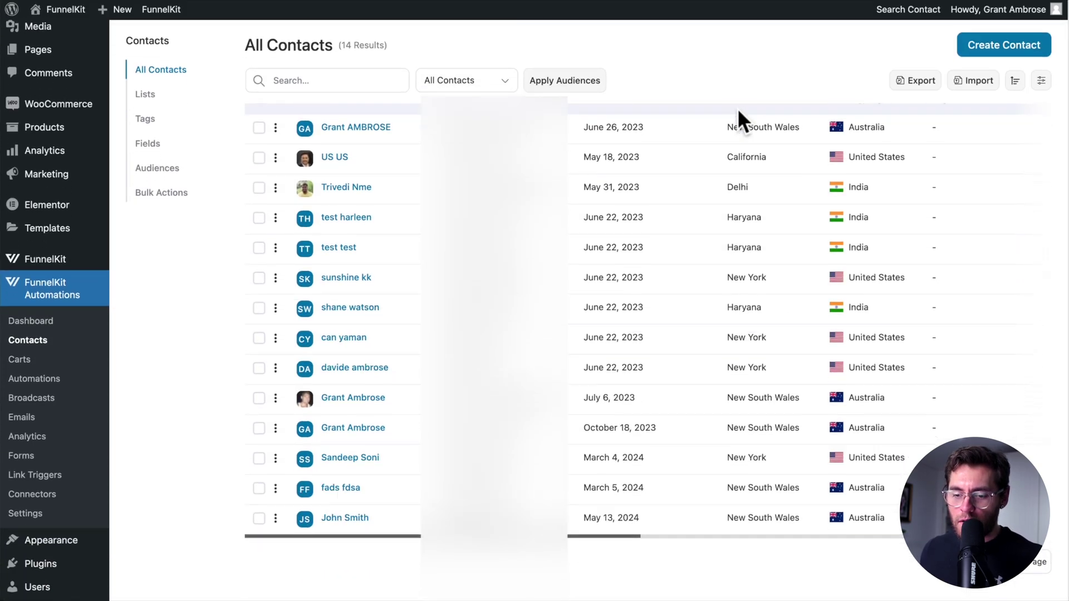
scroll(737, 108, up, 3)
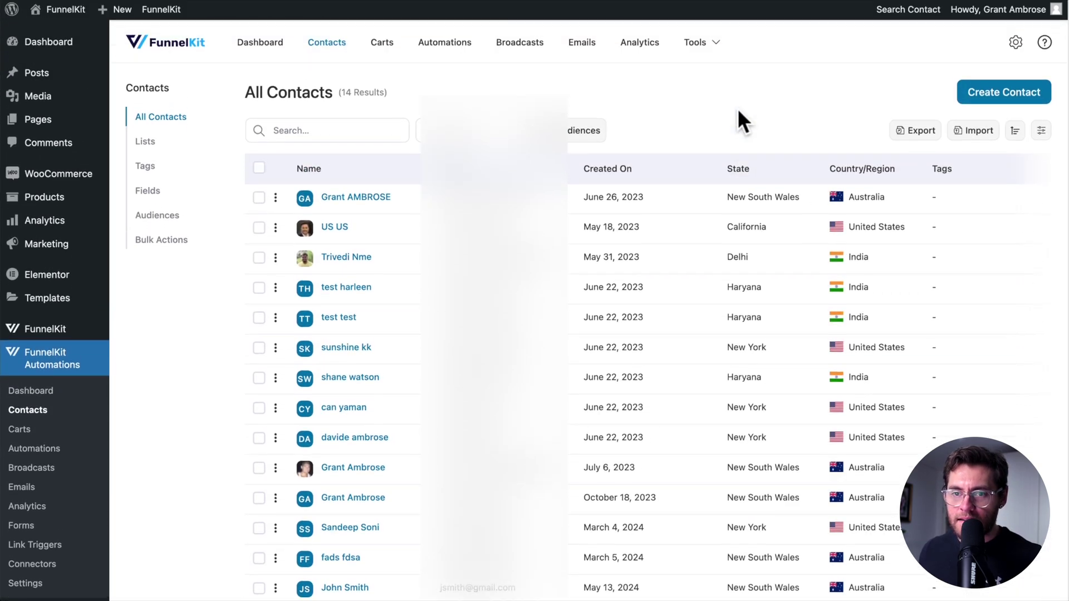
click(155, 142)
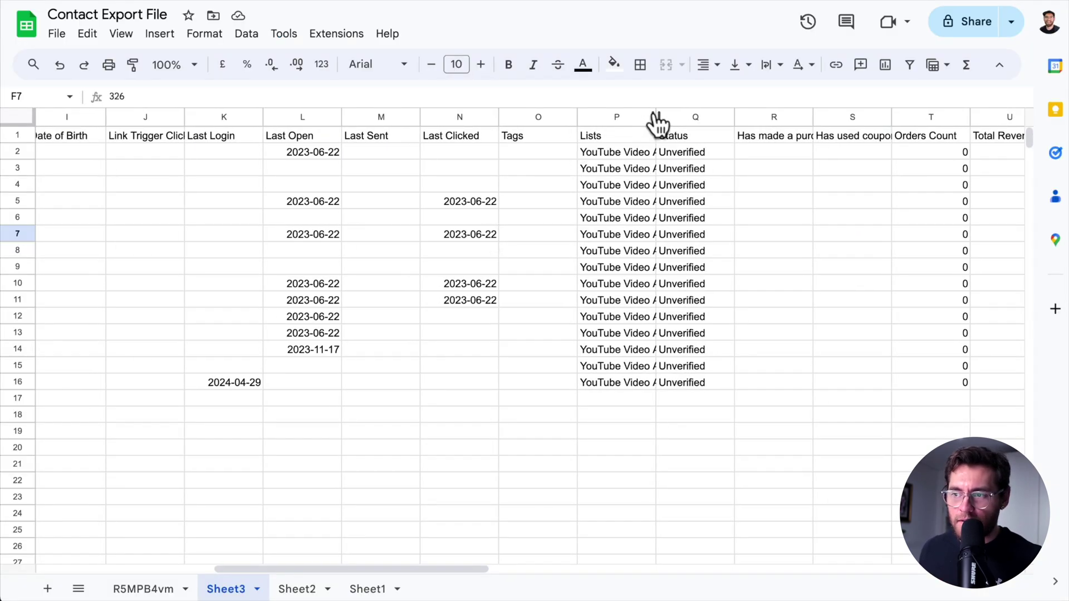
Widen column P to show the full 'YouTube Video Alerts,Master List' text
drag(656, 117, 836, 118)
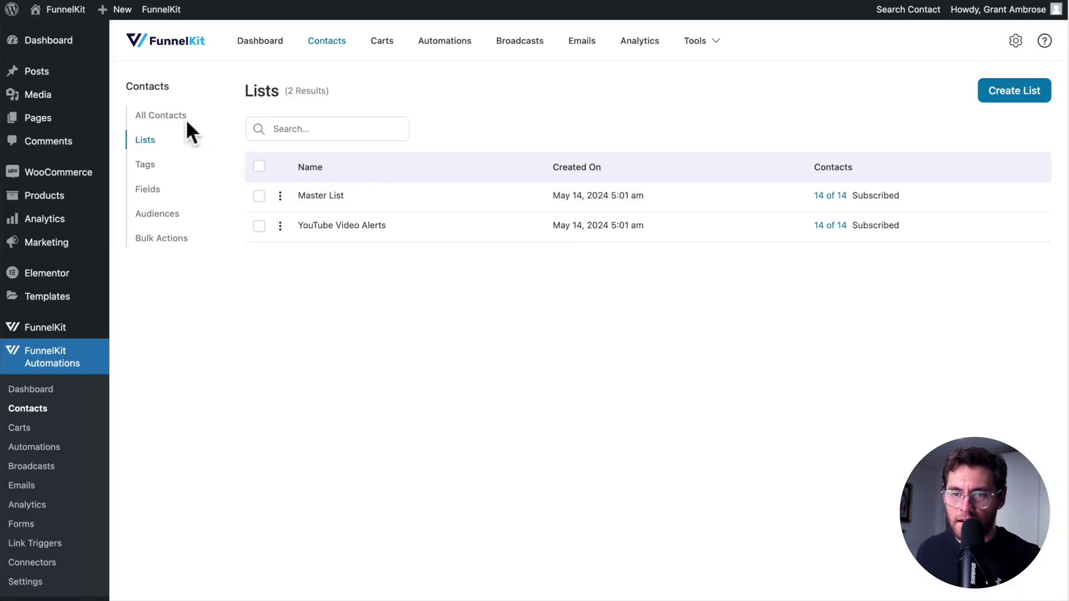
Open the first contact from All Contacts and check its Subscribed status without changing it
click(176, 117)
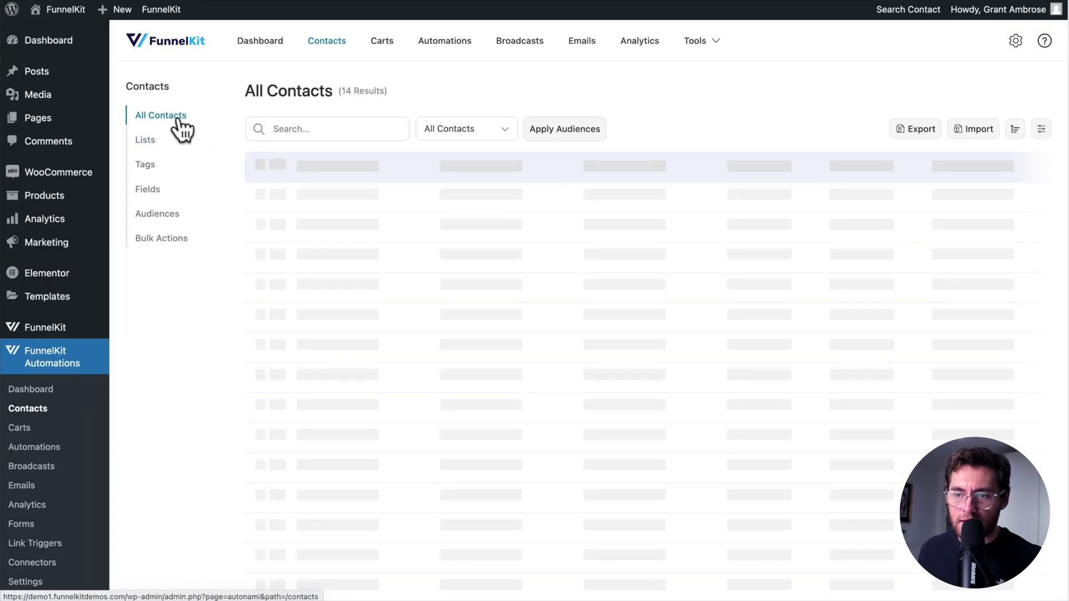
click(359, 198)
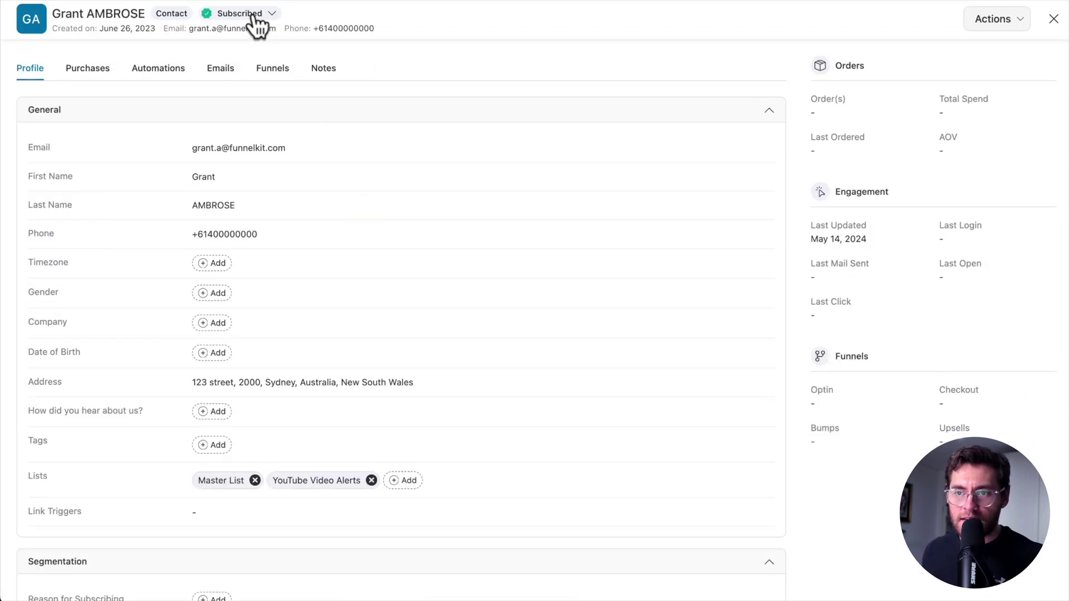
click(253, 15)
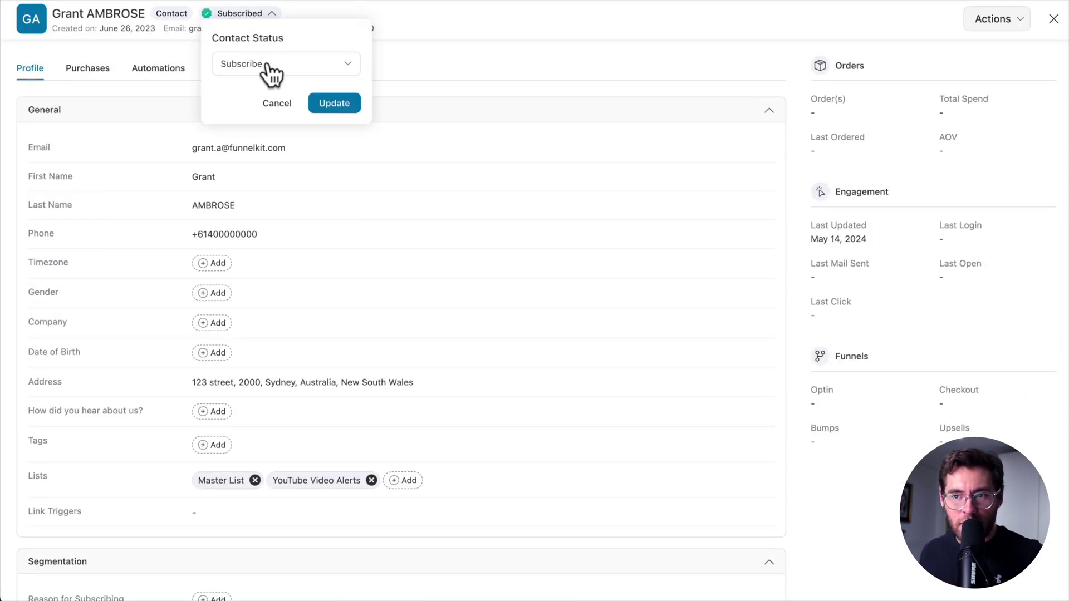
click(940, 43)
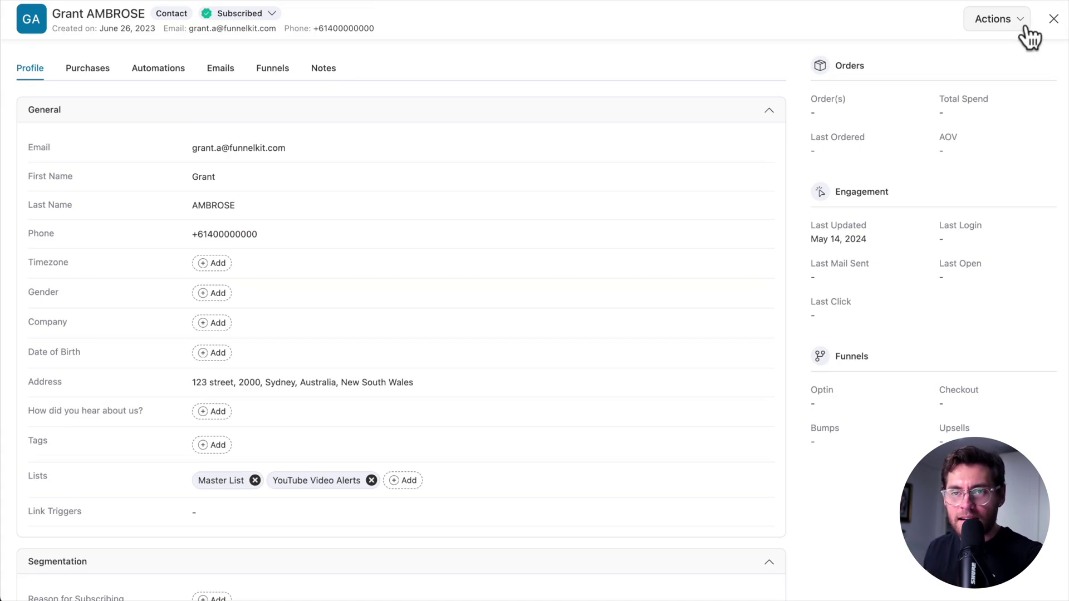
Start a new CSV contact import and upload contacts-unsubscribed.csv
click(1052, 19)
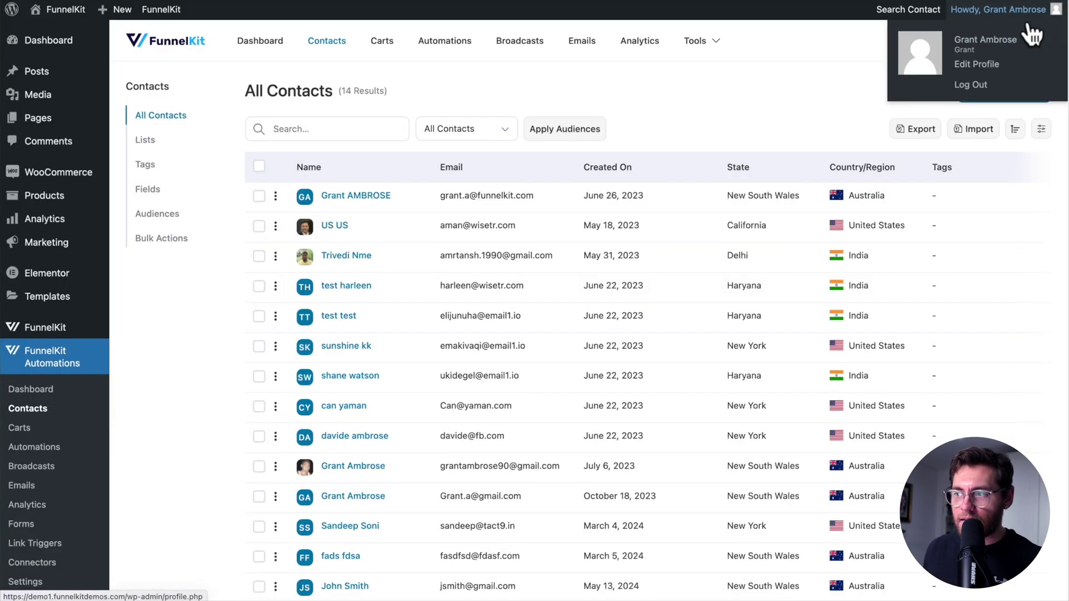
click(973, 132)
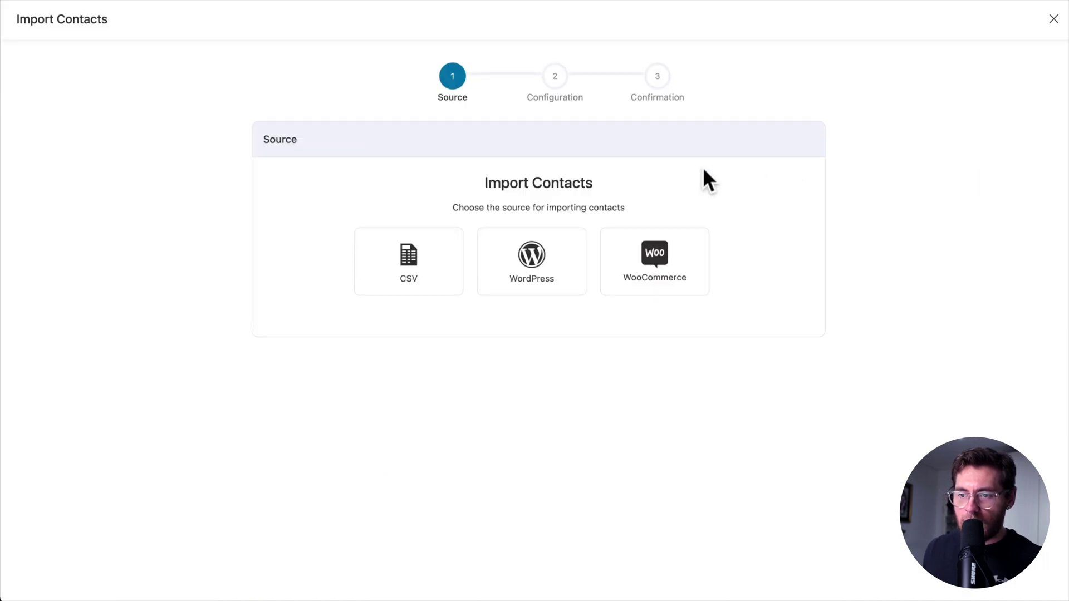
click(410, 278)
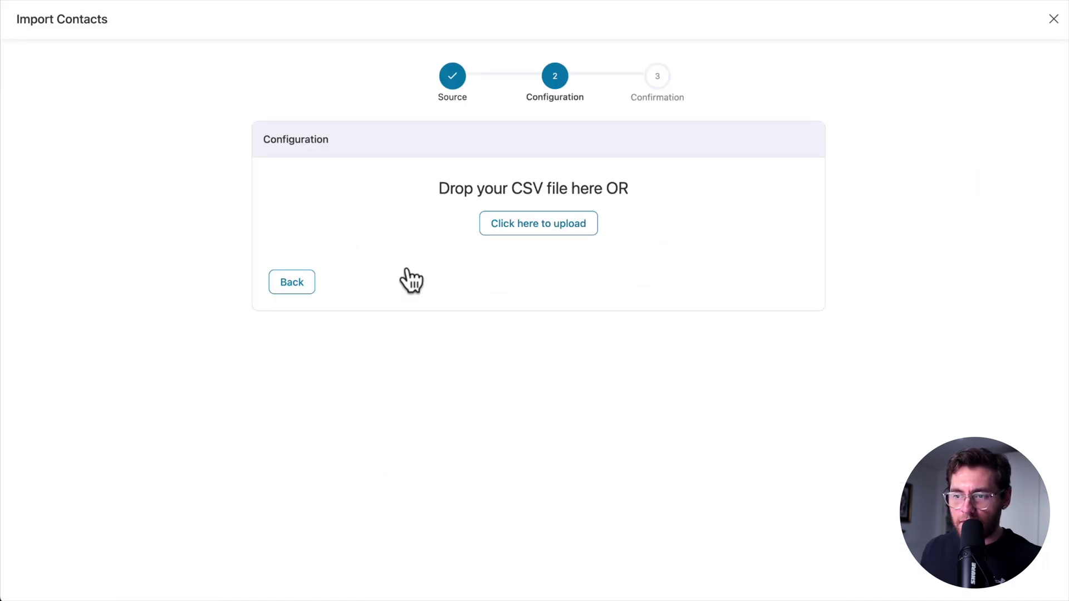
click(528, 225)
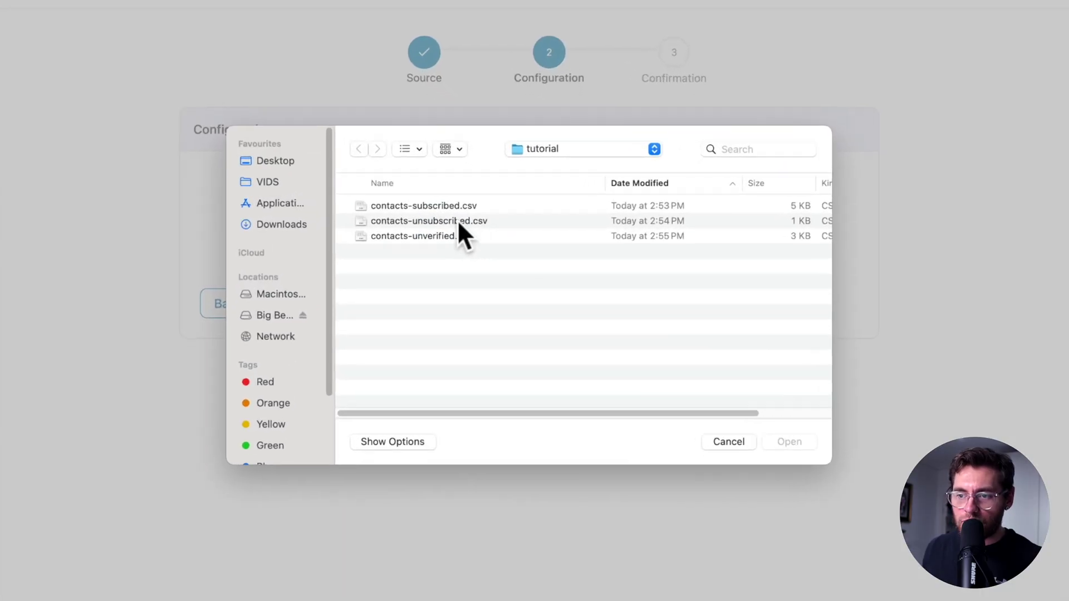
click(458, 221)
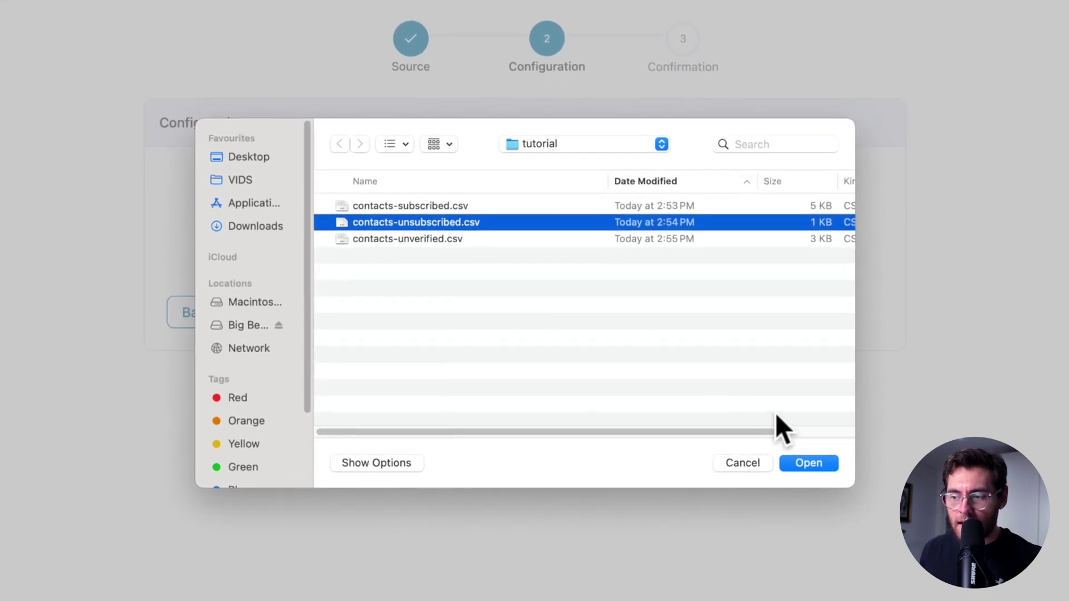
click(810, 464)
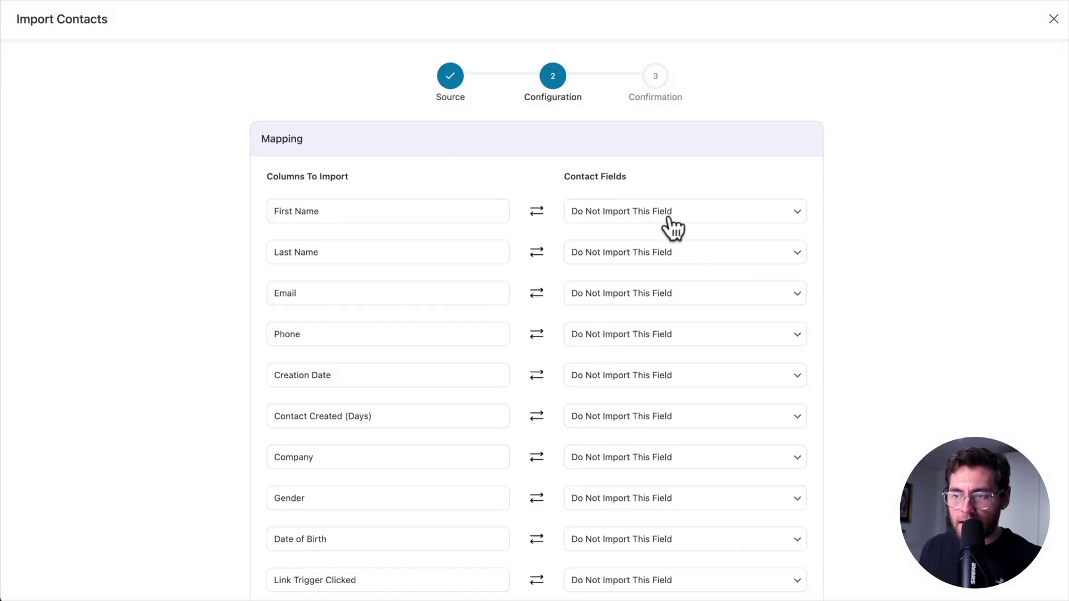
Check the First Name mapping, set imported contacts to Unsubscribed, and run the import
click(628, 218)
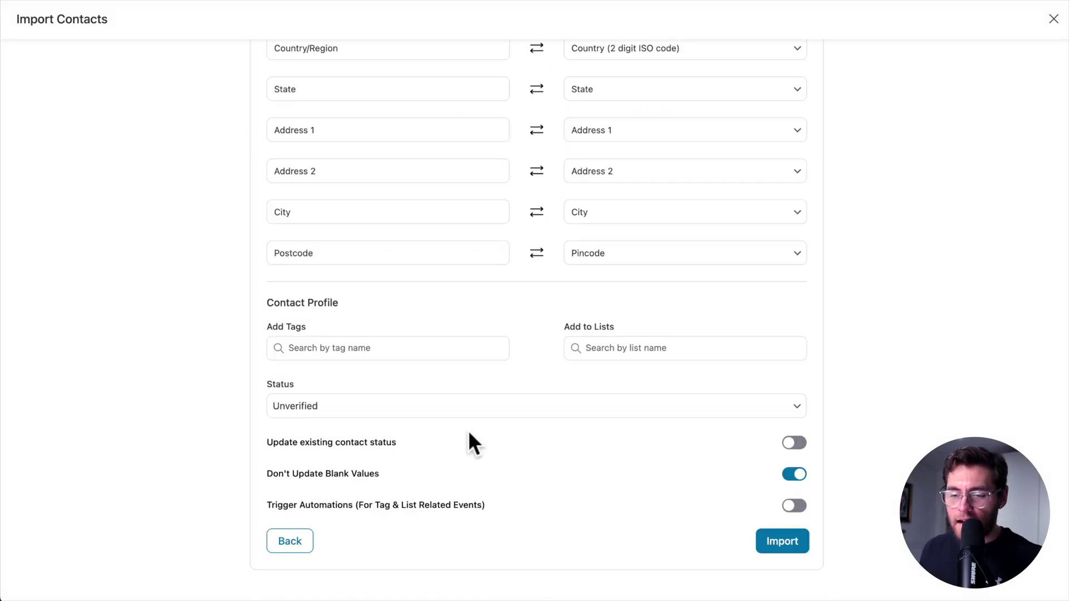
click(402, 406)
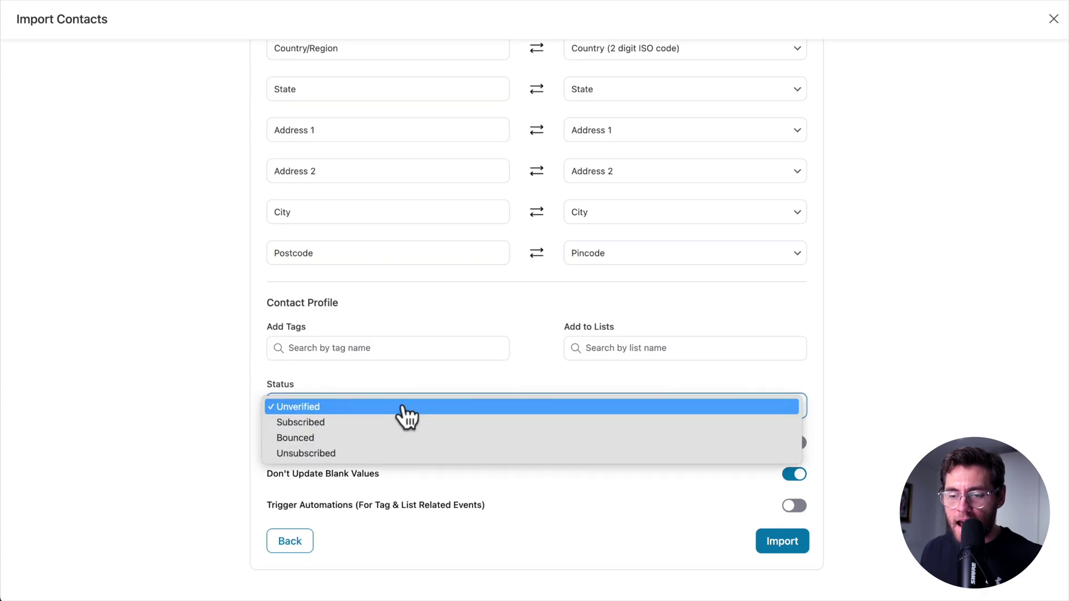
click(402, 453)
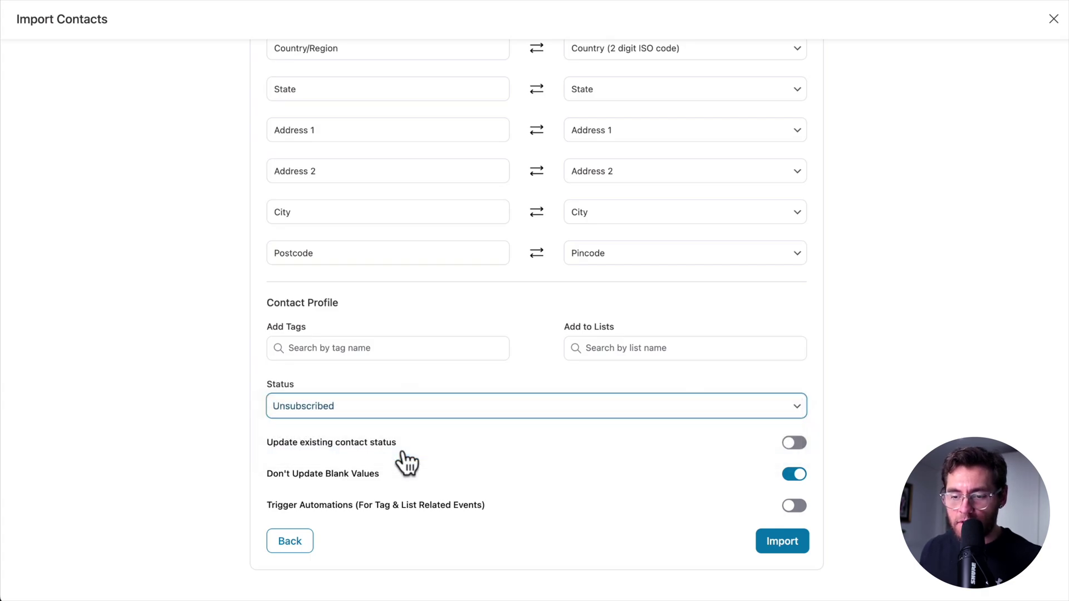
click(767, 545)
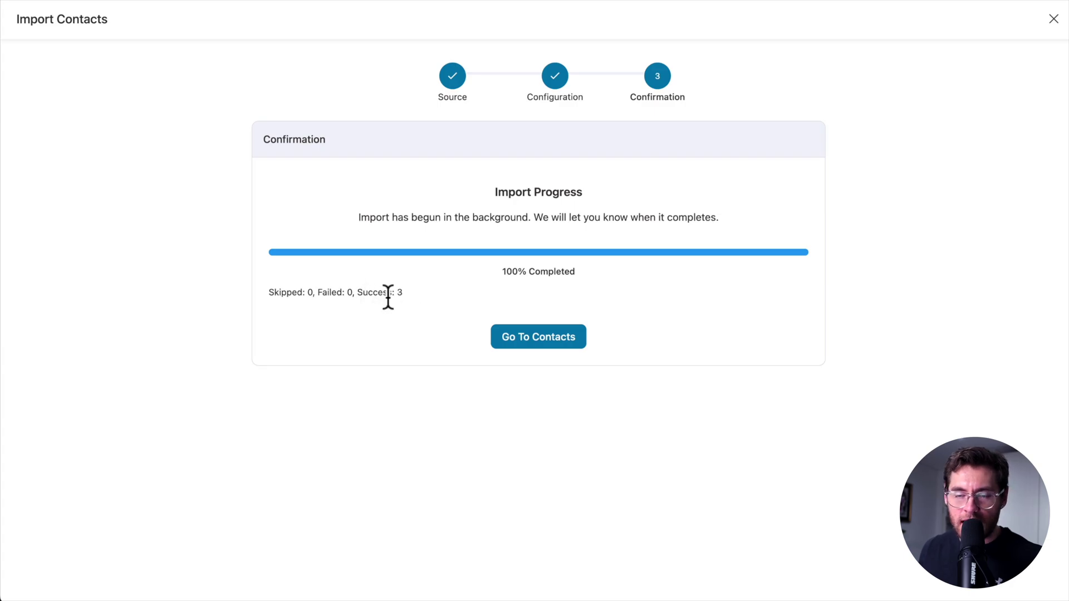
Add an advanced Segments filter Status is Unsubscribed to the contacts list and apply it
click(529, 329)
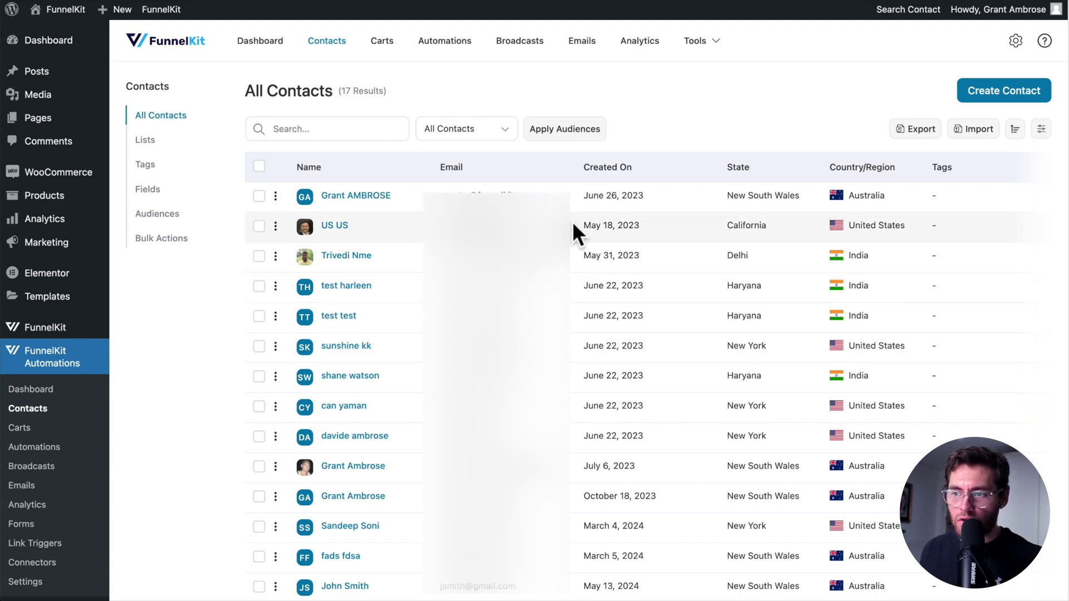
click(492, 132)
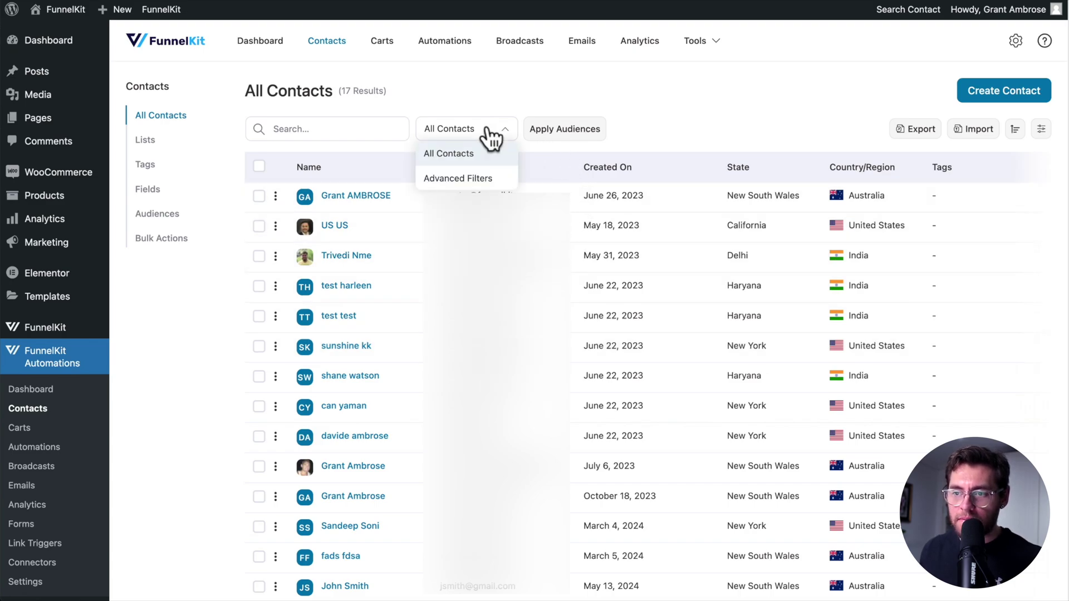
click(476, 174)
click(267, 196)
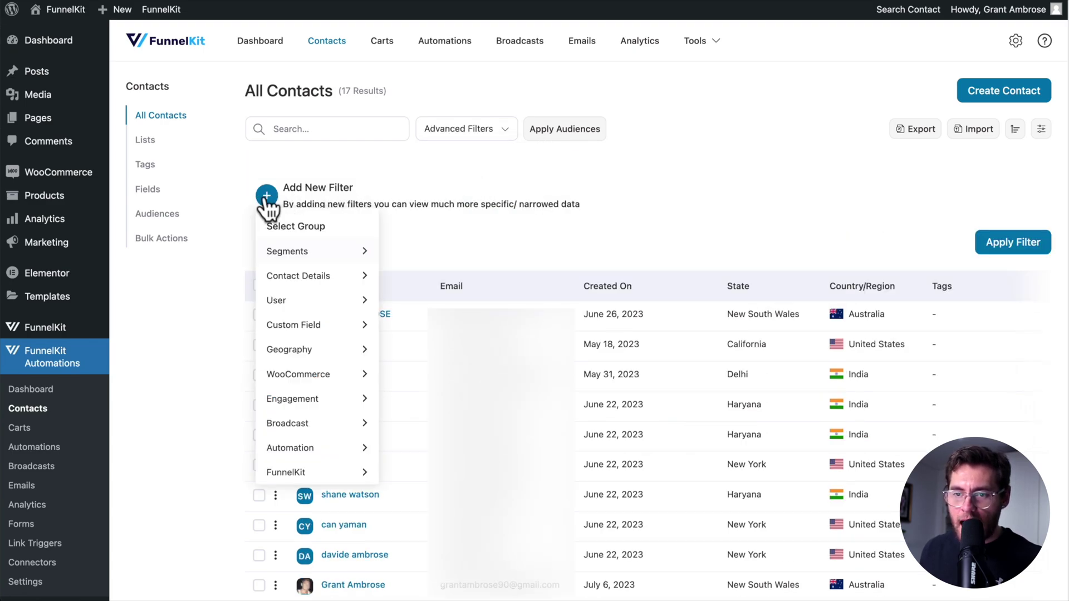
click(287, 249)
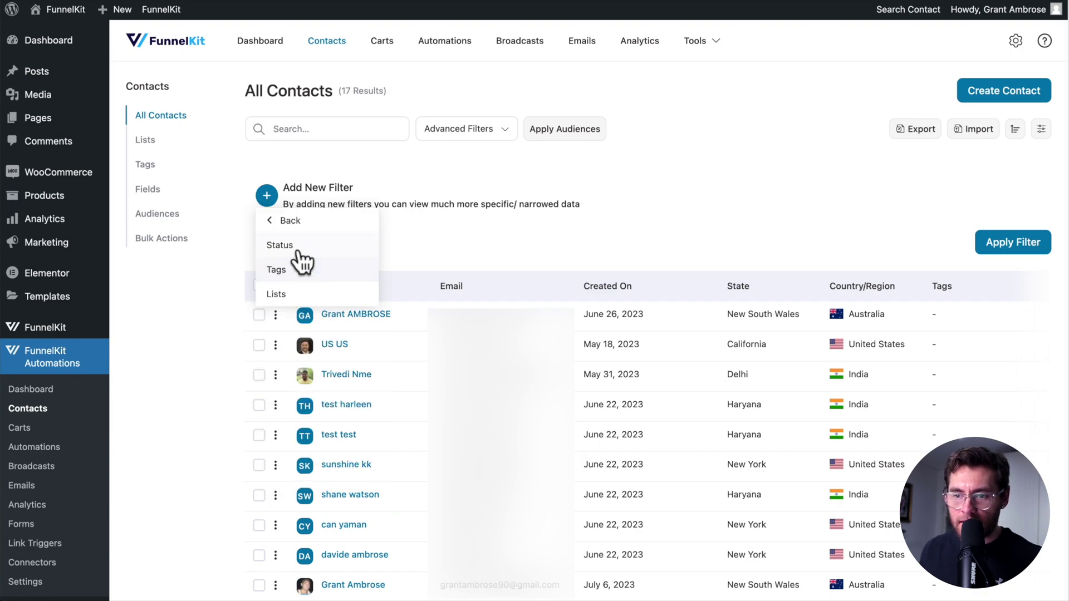
click(301, 245)
click(535, 192)
click(553, 217)
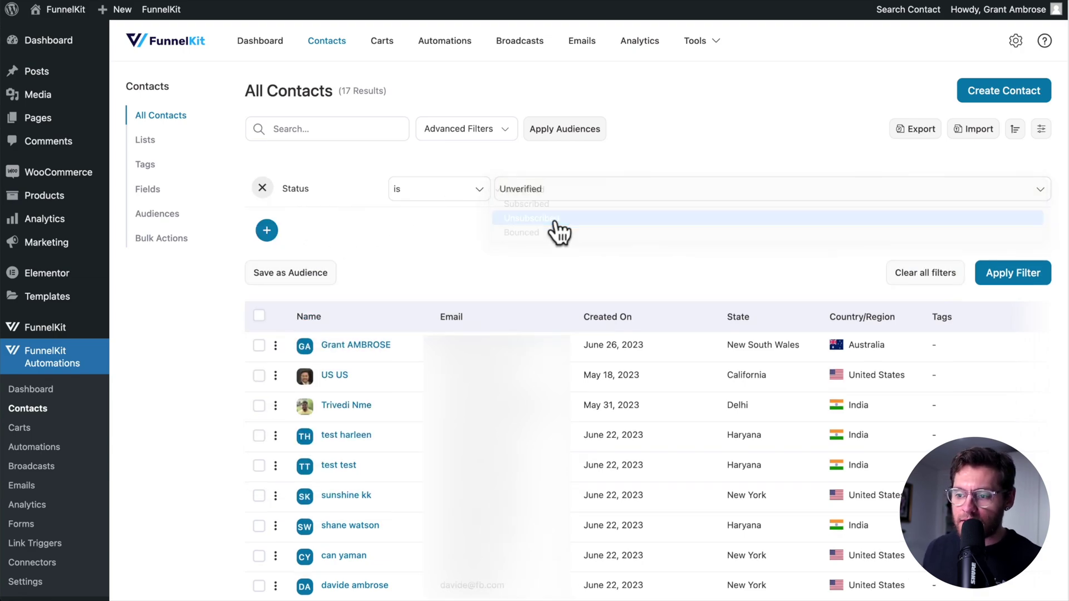
click(1009, 279)
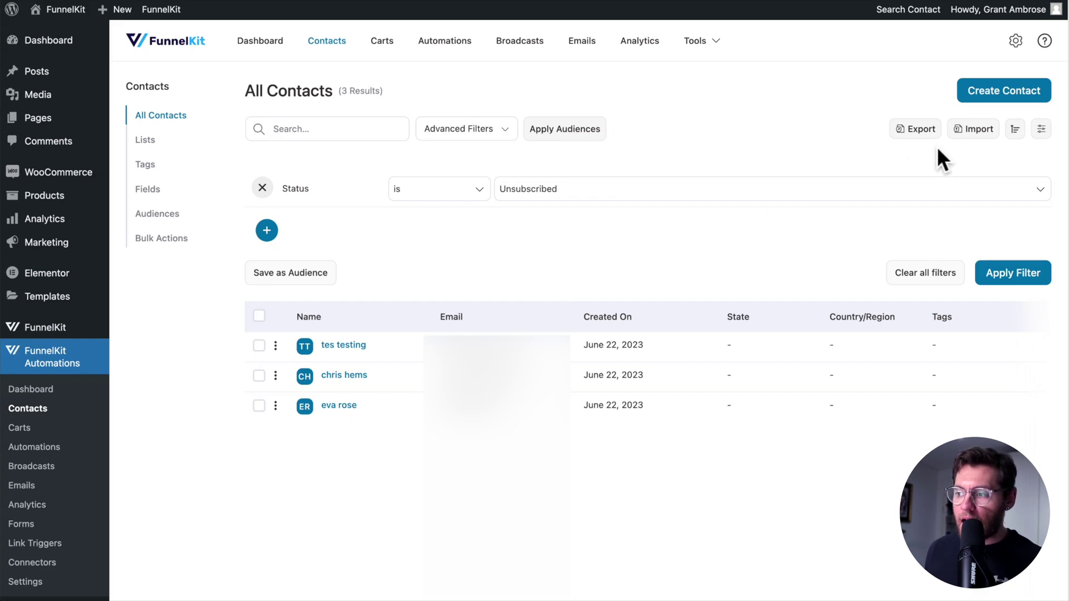
Import contacts-unverified.csv from CSV, keeping the Unverified status
click(969, 133)
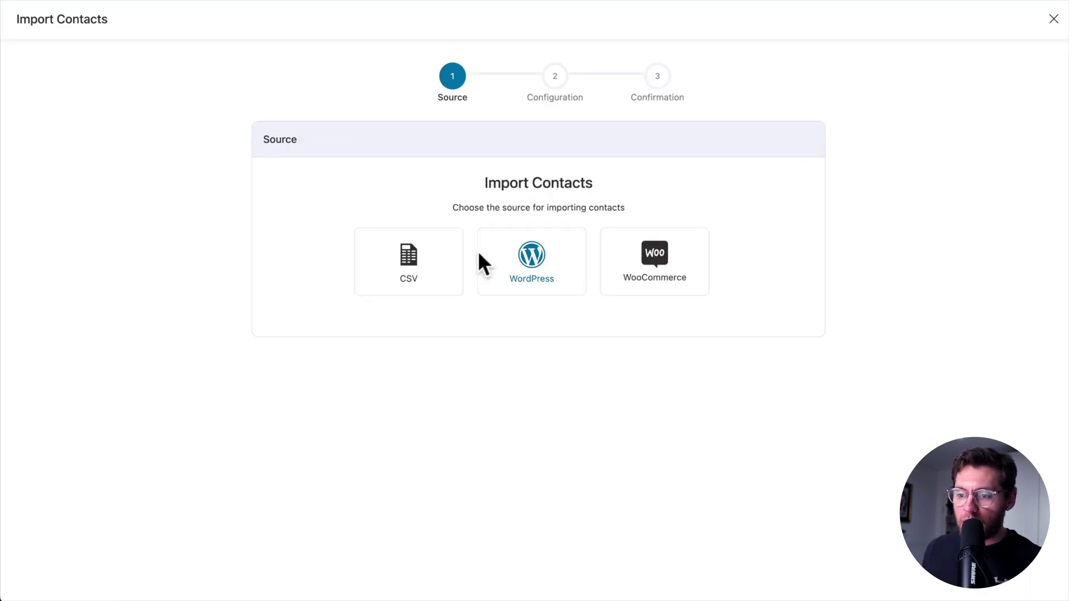
click(437, 279)
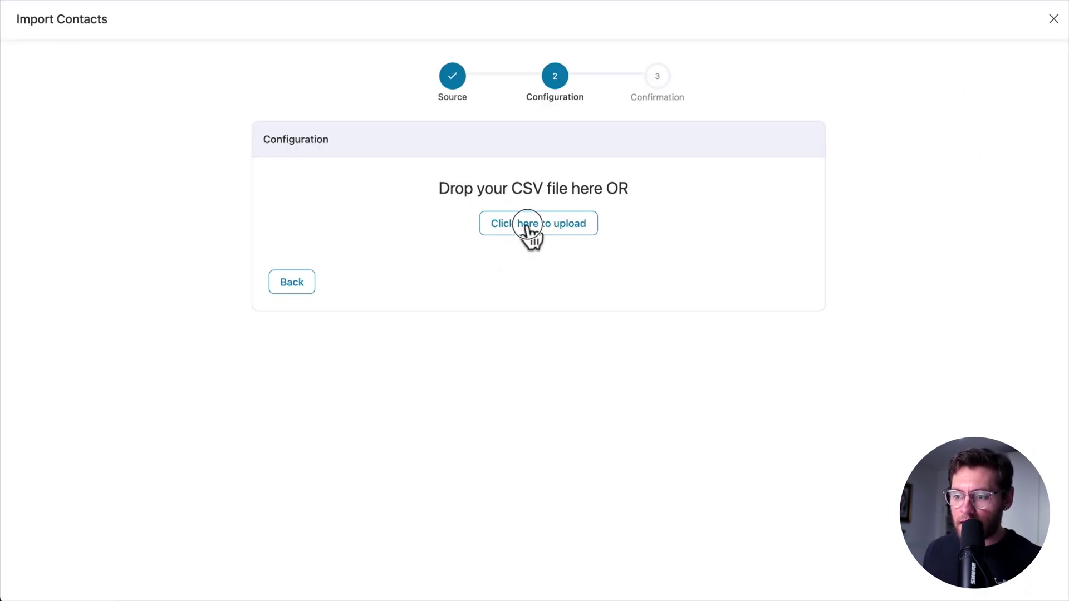
click(527, 225)
click(493, 231)
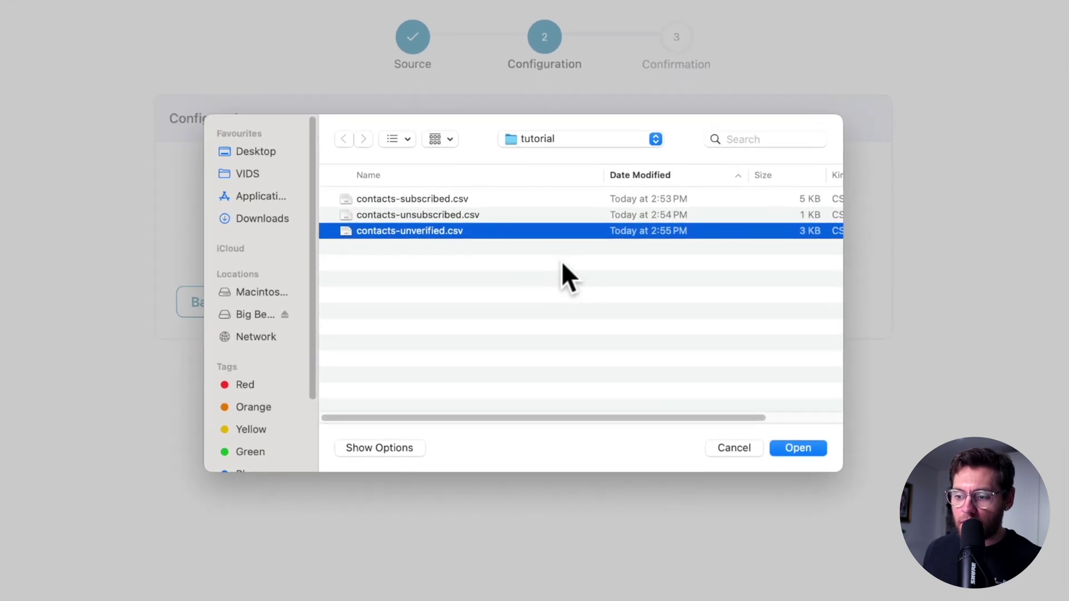
click(801, 449)
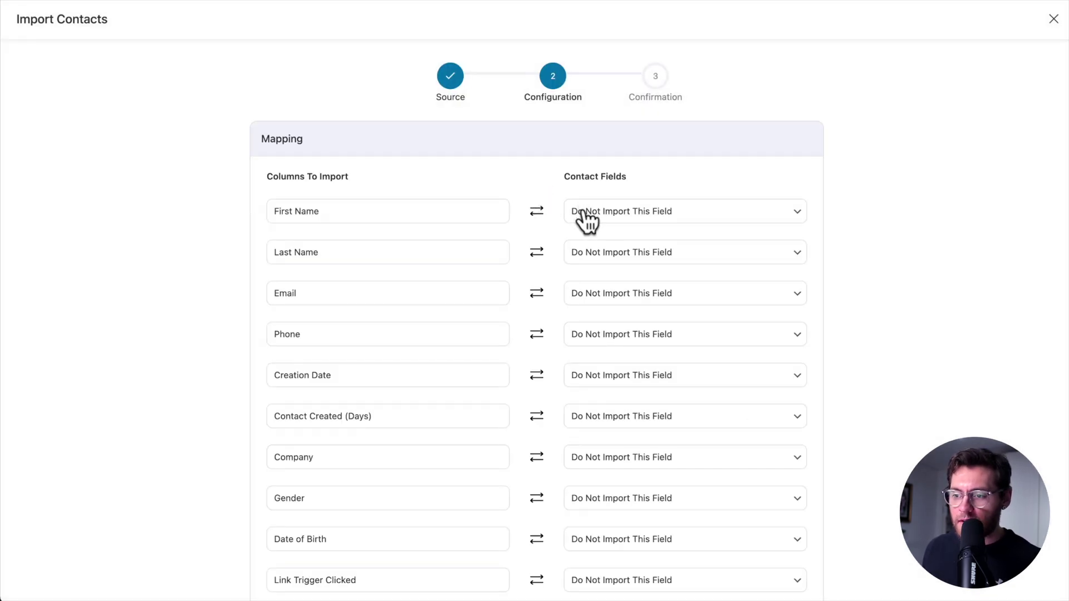
click(582, 212)
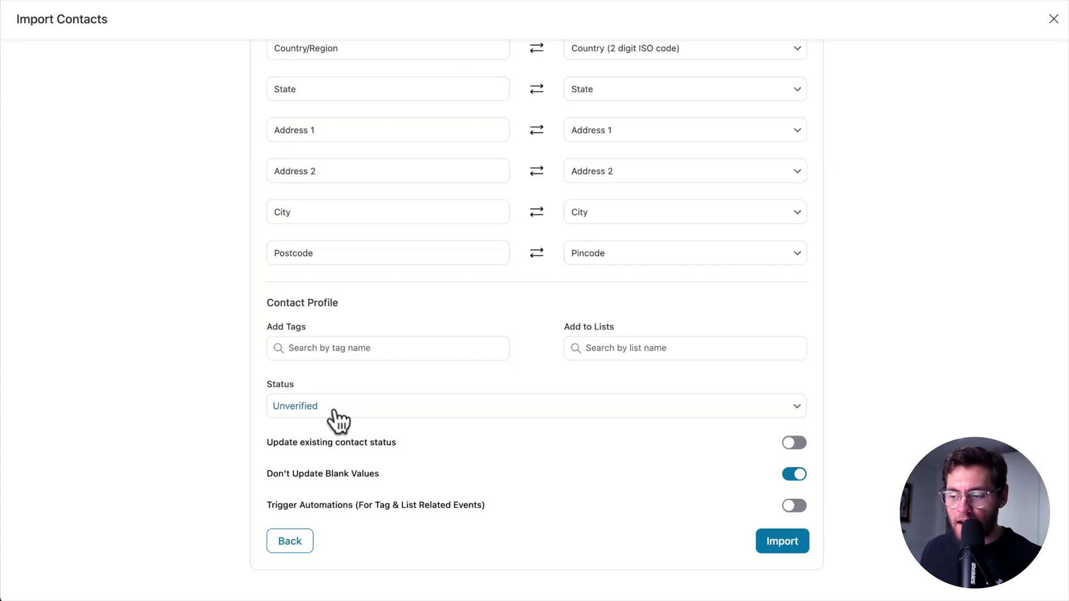
click(767, 541)
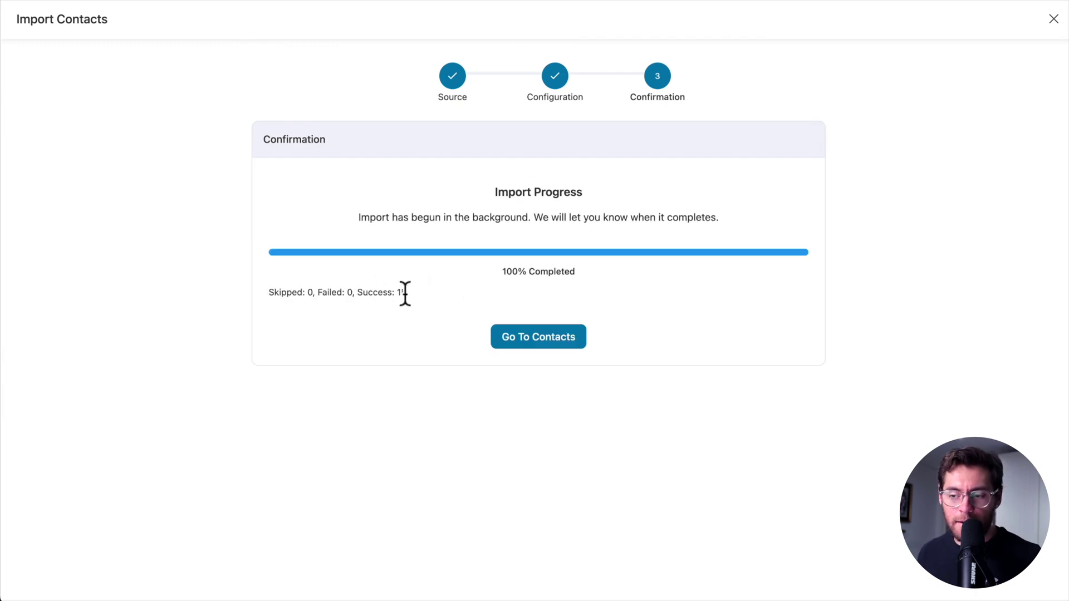
Change the contacts Status filter to Unverified and apply it
click(527, 340)
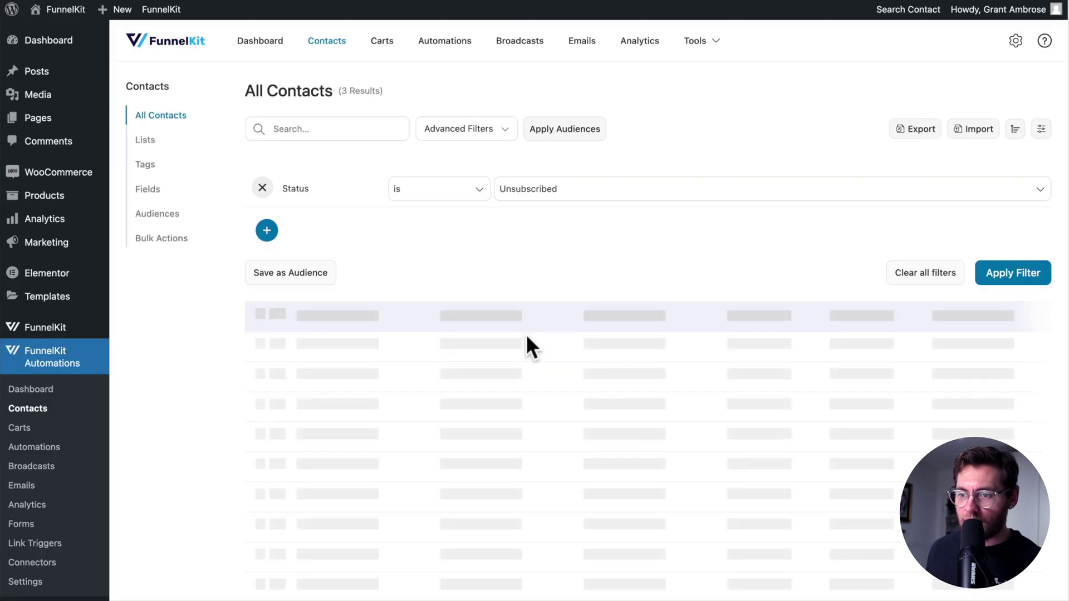
click(555, 205)
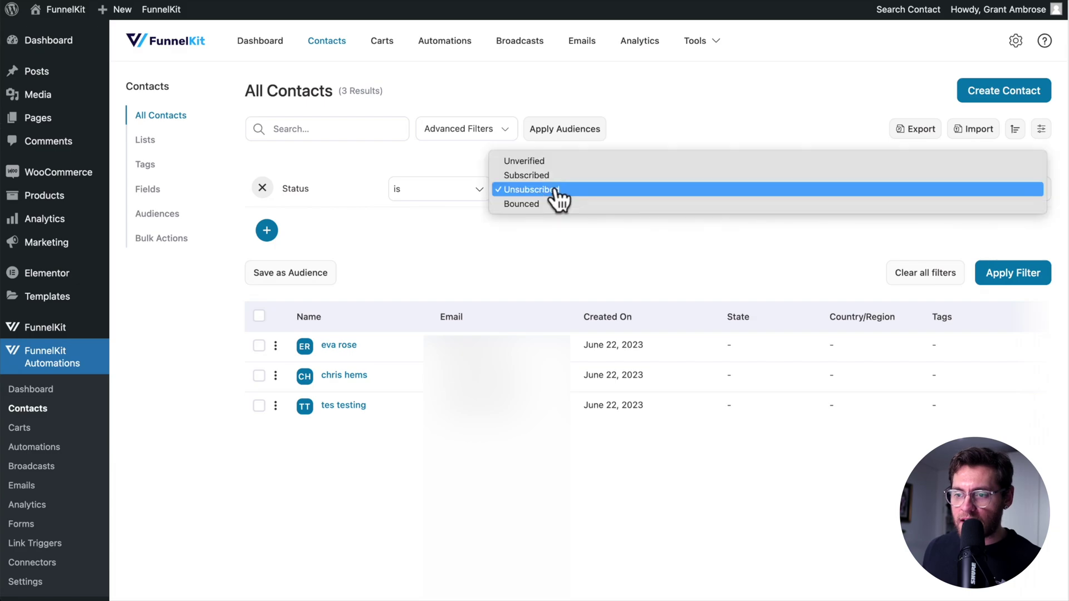
click(557, 167)
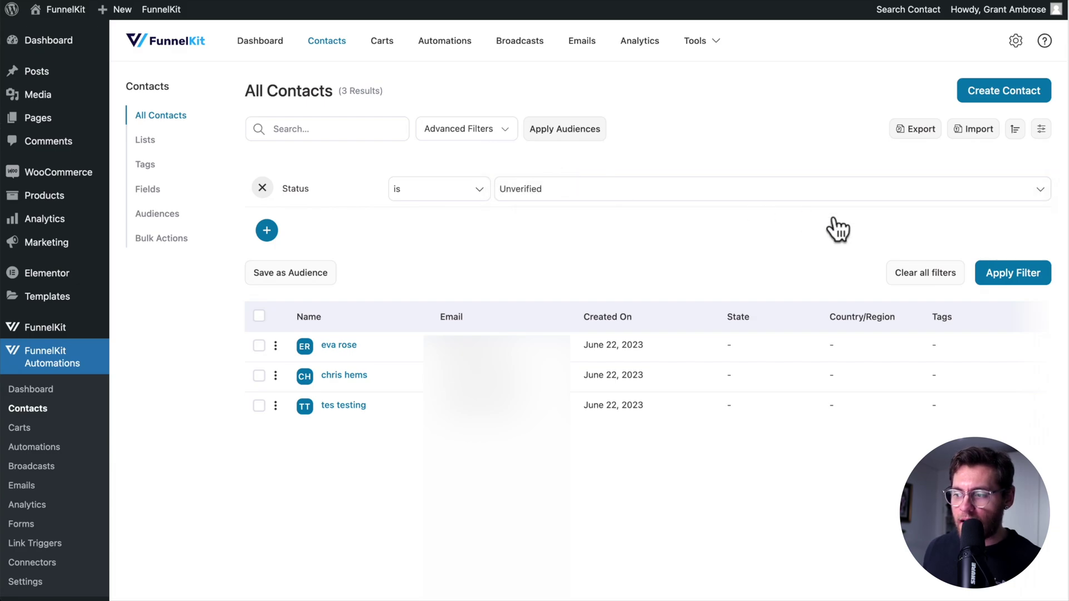
click(1002, 272)
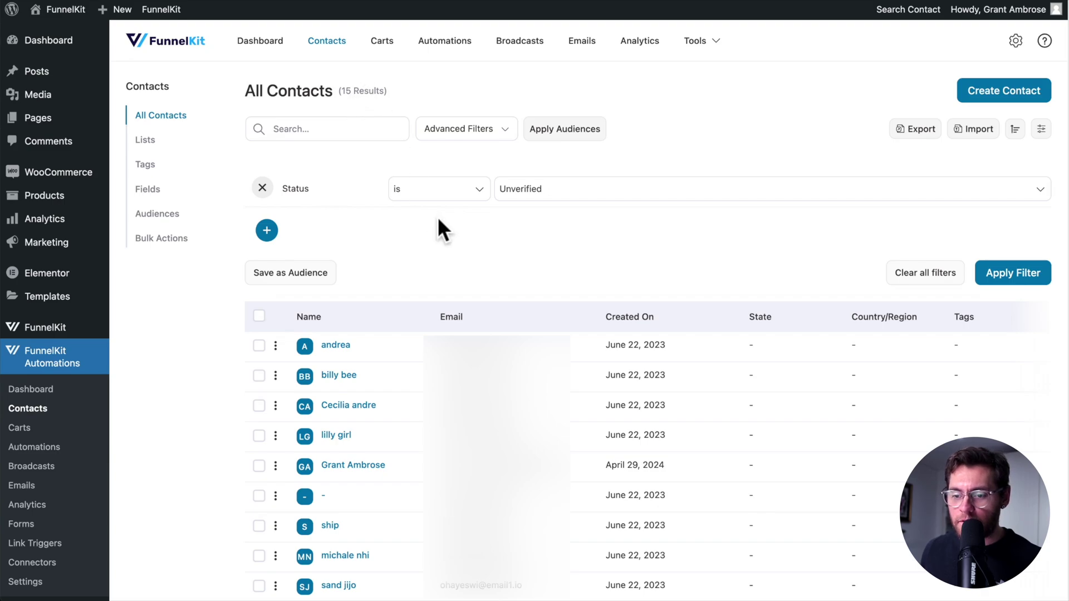
Review the filtered results, then clear the filter to list all 32 contacts
scroll(436, 217, down, 3)
scroll(436, 230, down, 1)
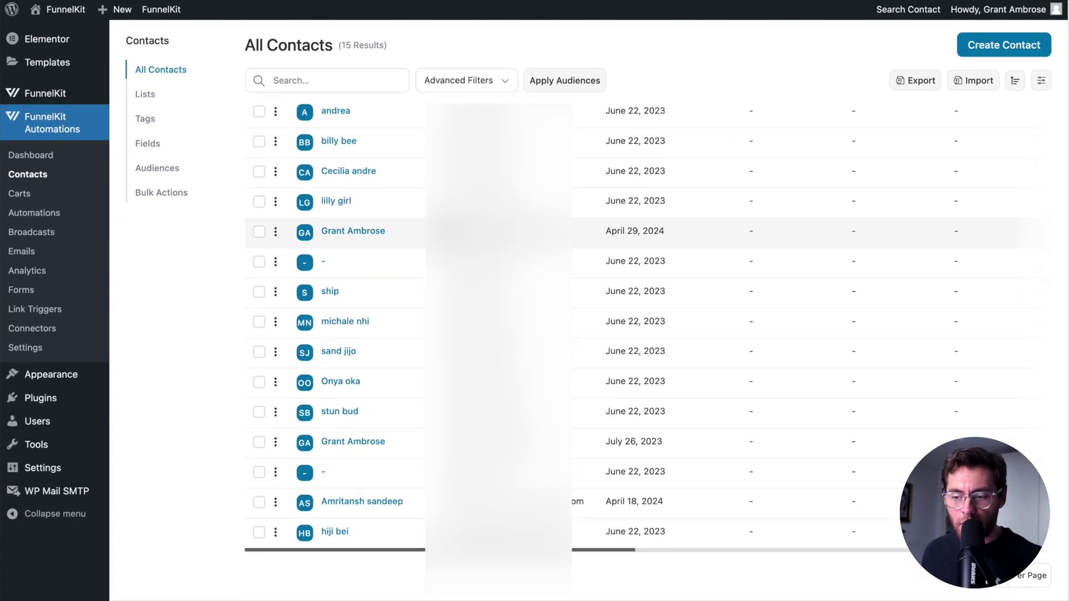
scroll(410, 196, up, 4)
click(161, 98)
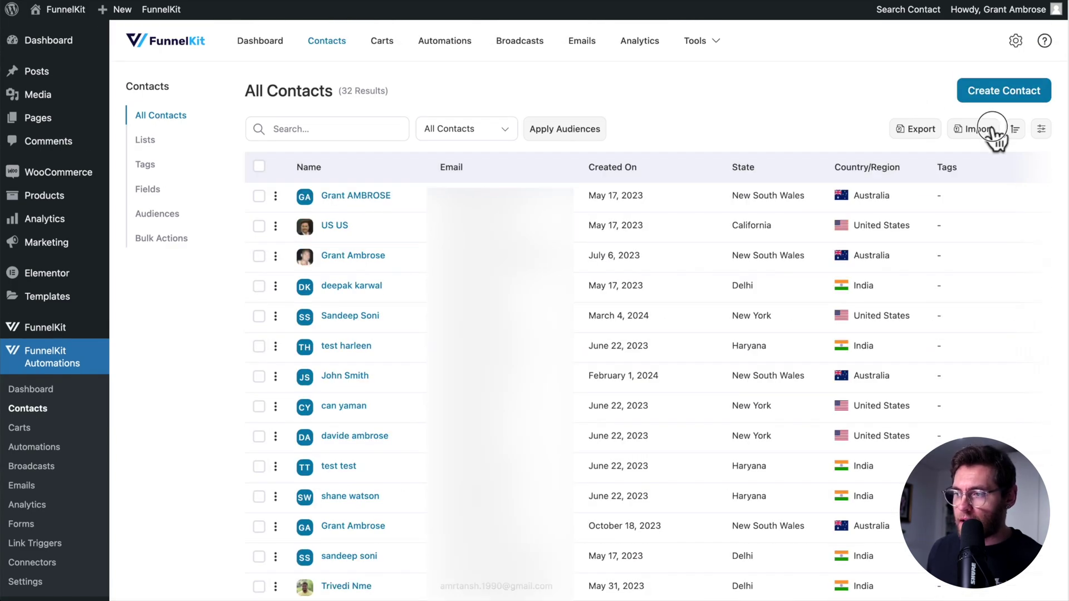
Import WordPress users of every role as Subscribed contacts
click(980, 131)
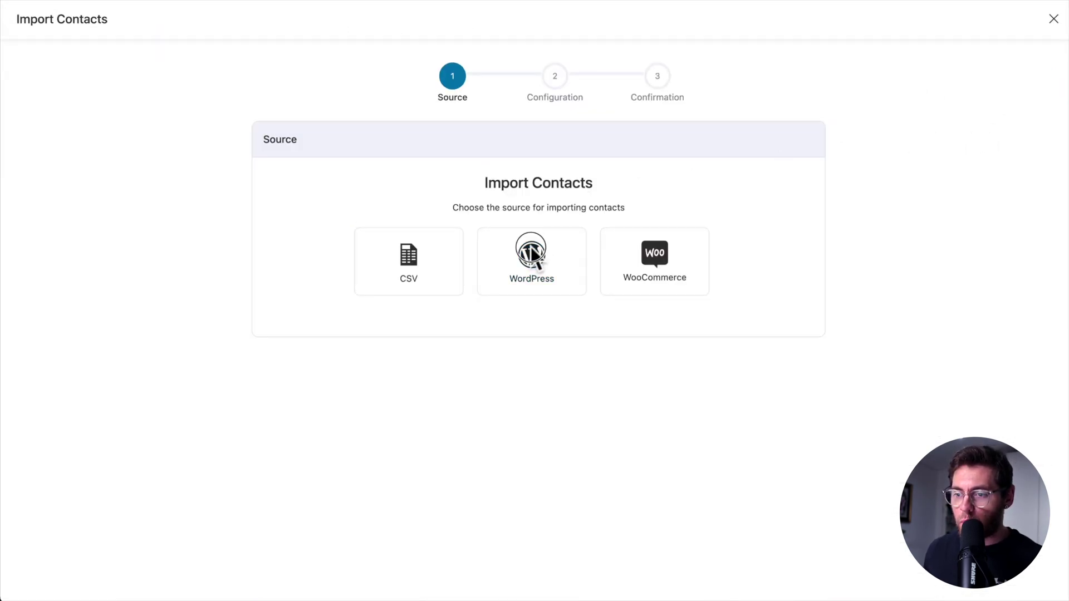
click(530, 248)
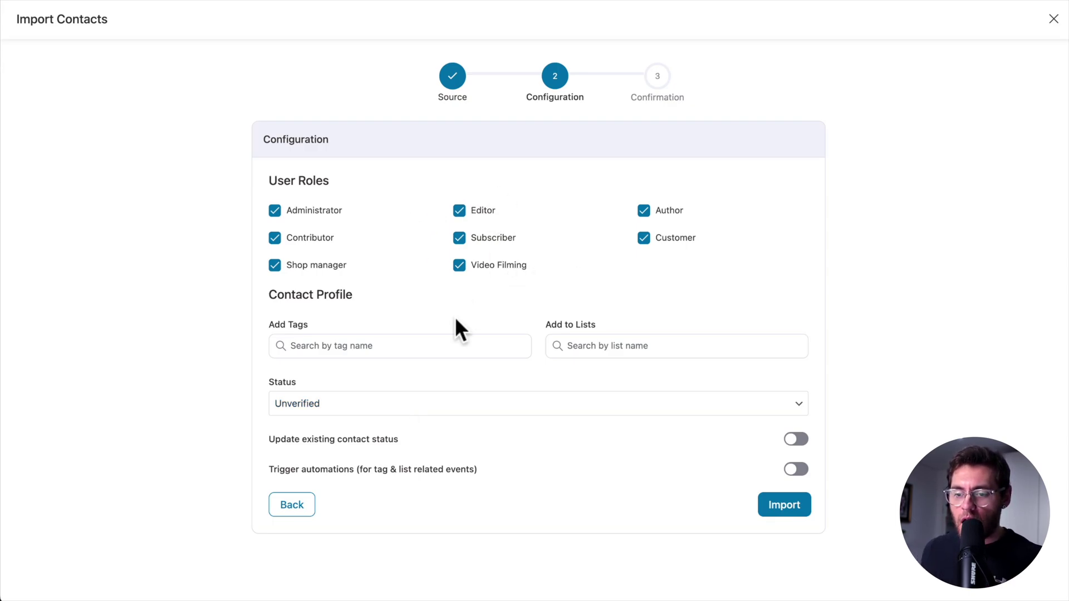
click(409, 405)
click(402, 422)
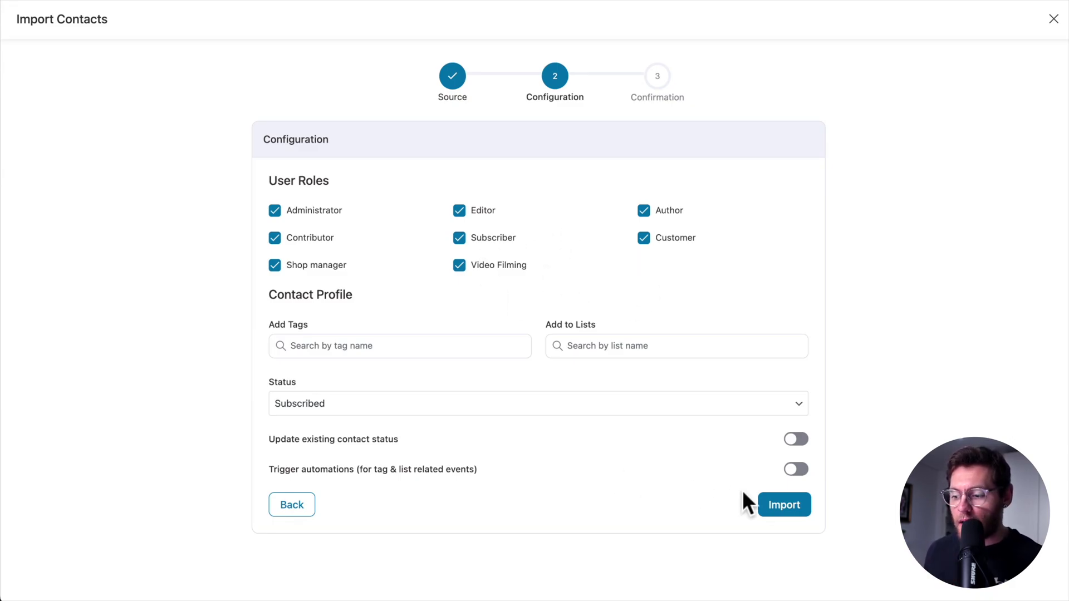
click(779, 508)
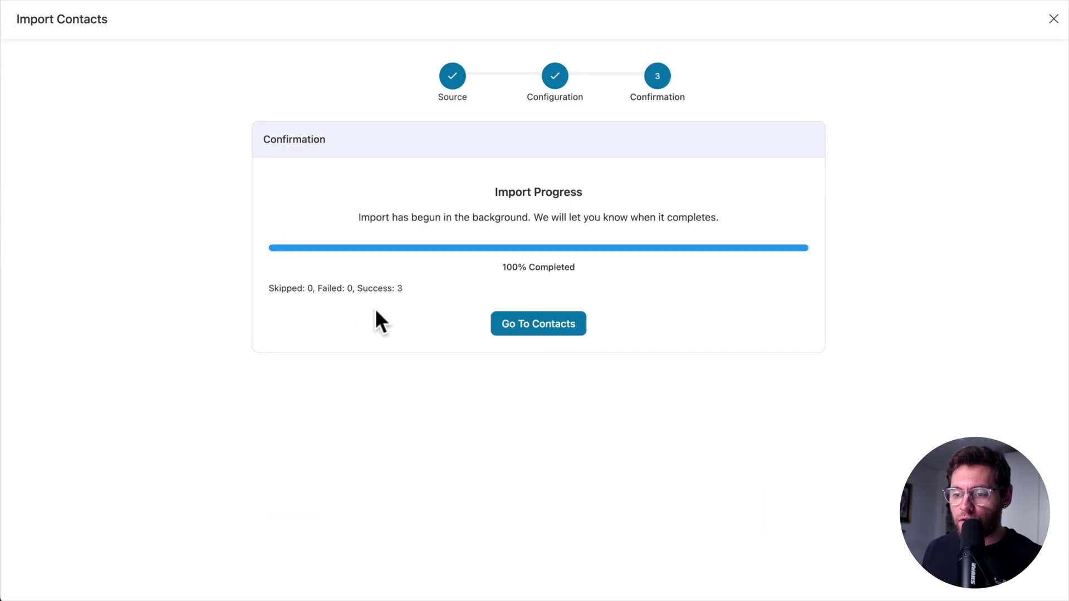
click(525, 327)
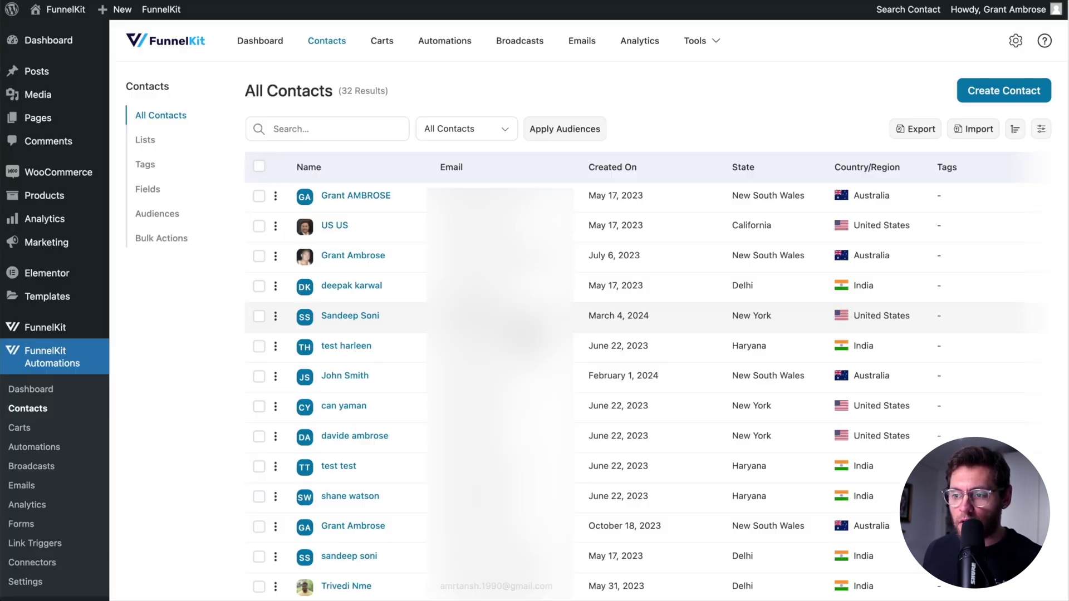
click(327, 130)
text(grant)
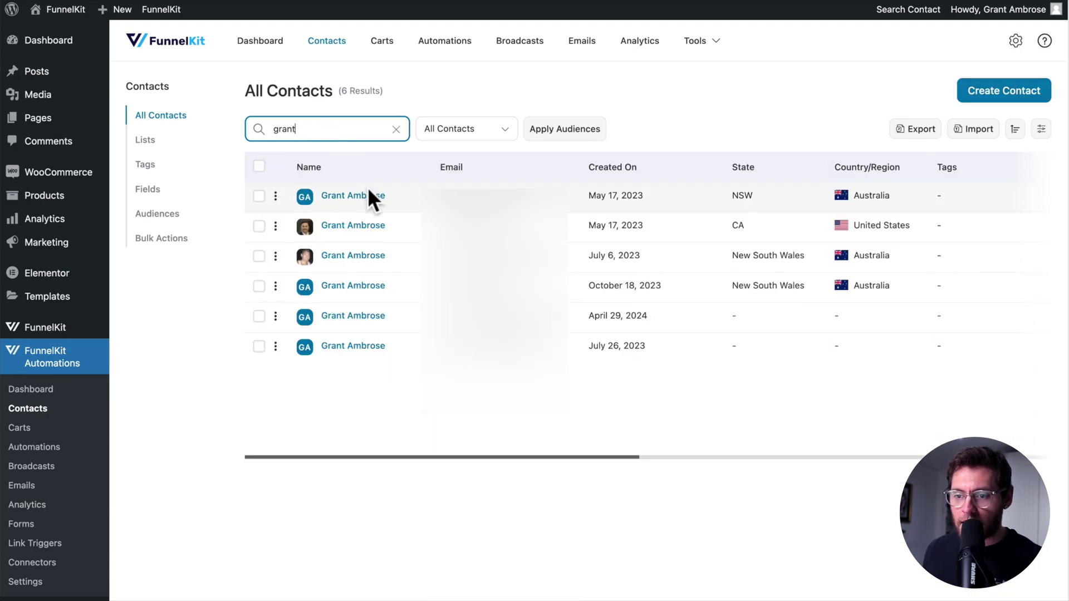
click(369, 195)
scroll(365, 195, down, 3)
scroll(365, 195, down, 5)
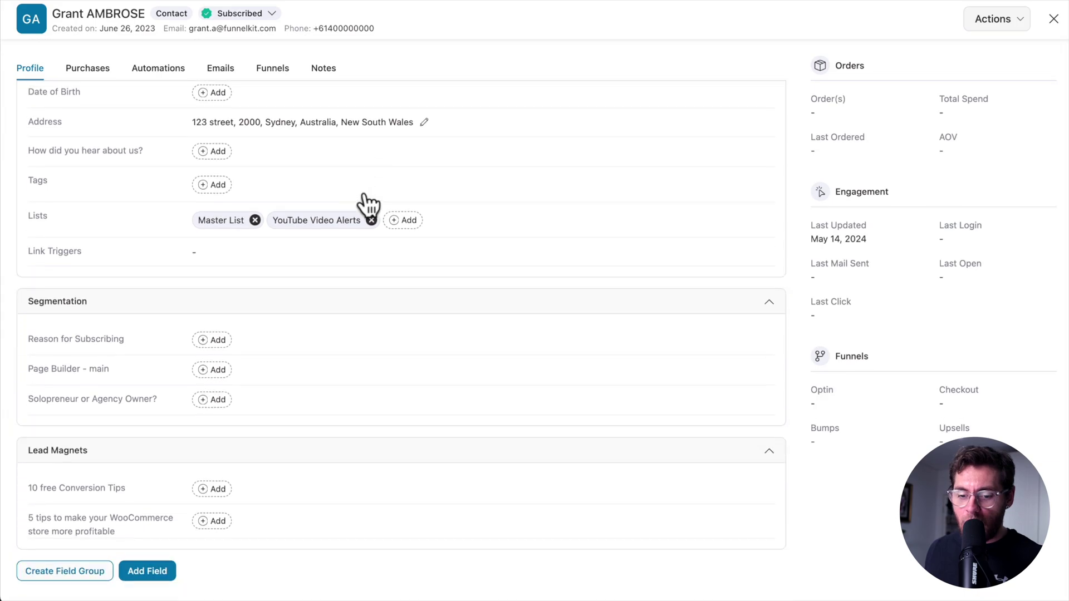
scroll(364, 198, up, 8)
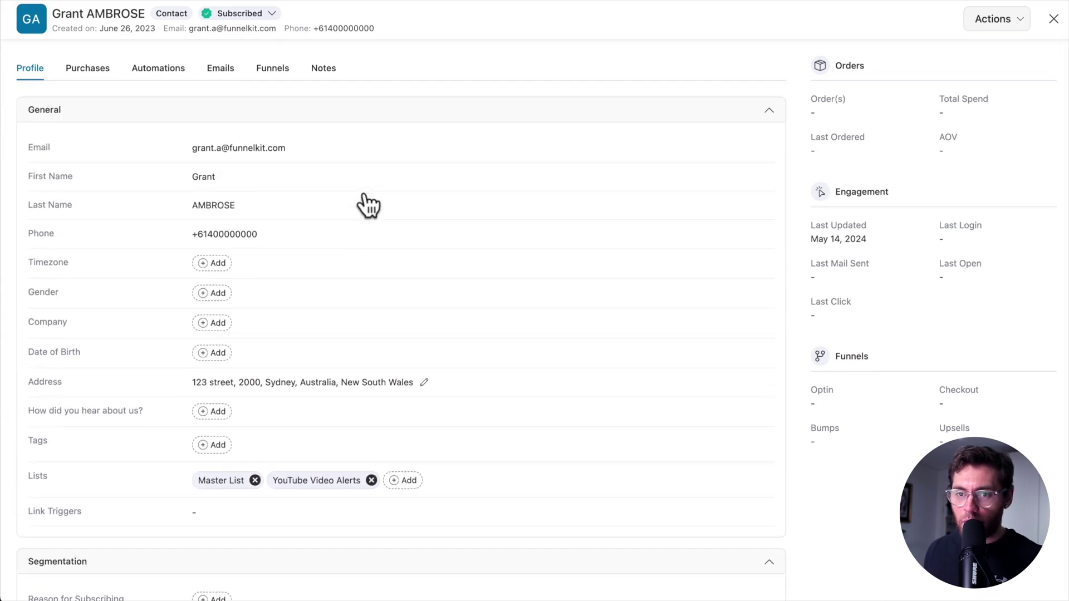
click(89, 69)
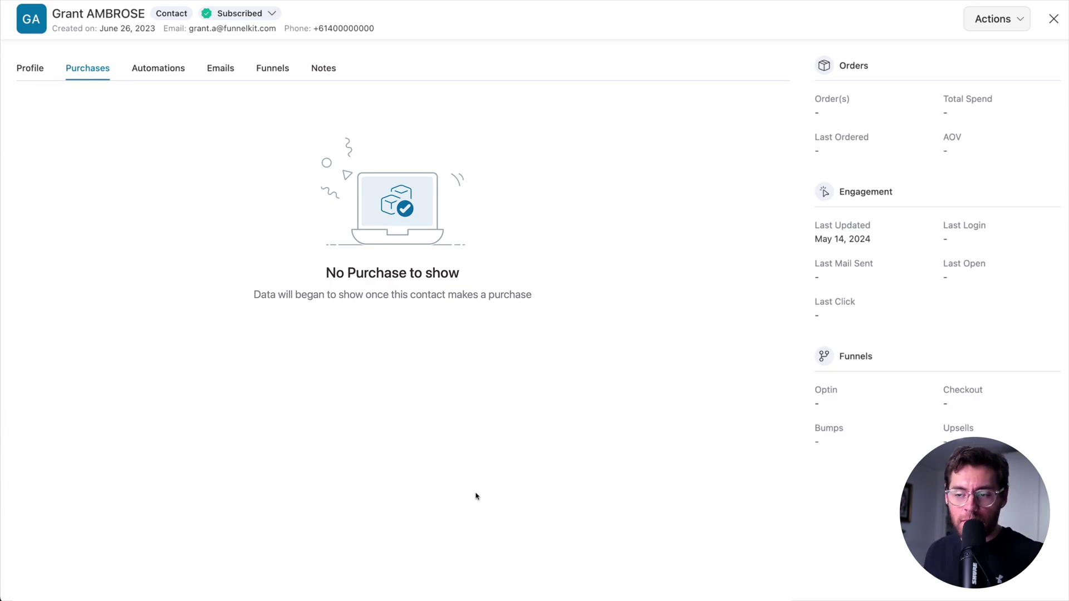
Search the WooCommerce Customers report for a customer's name, listing 5 matches
click(1053, 19)
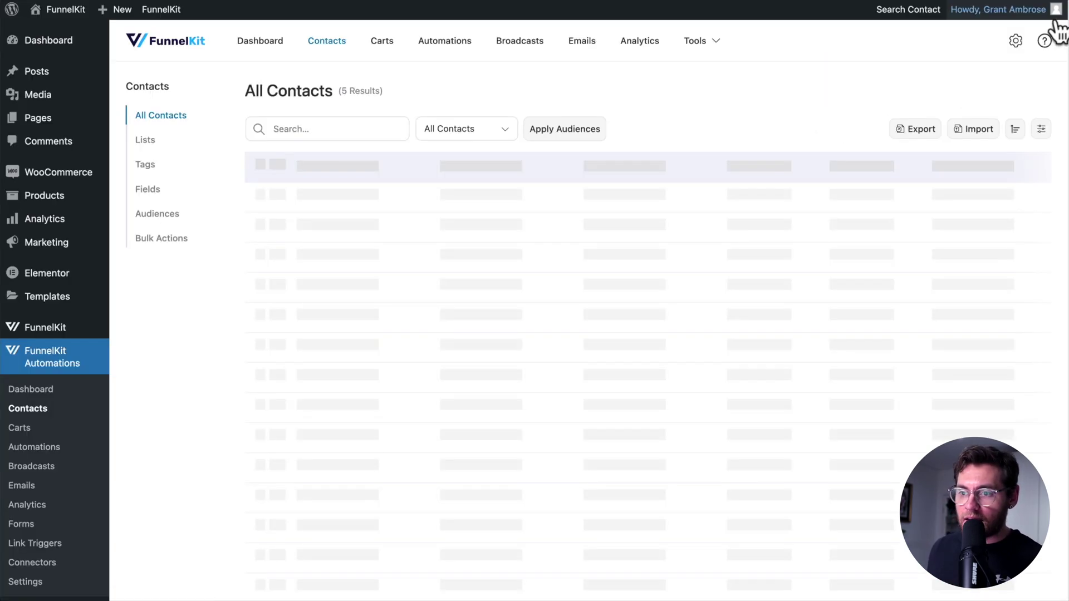
mouse_move(89, 172)
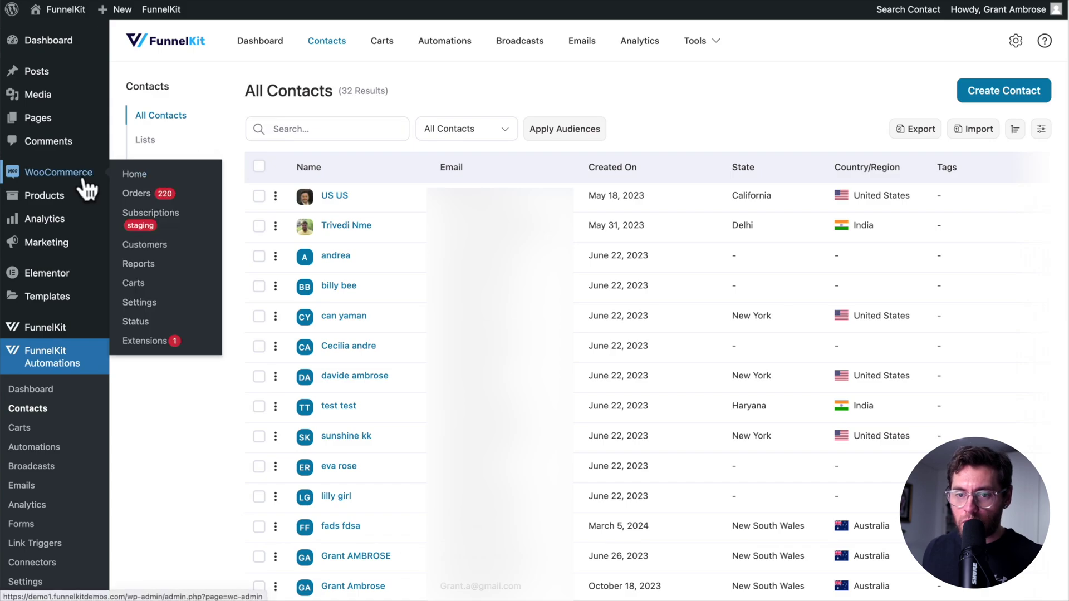
click(146, 245)
click(468, 179)
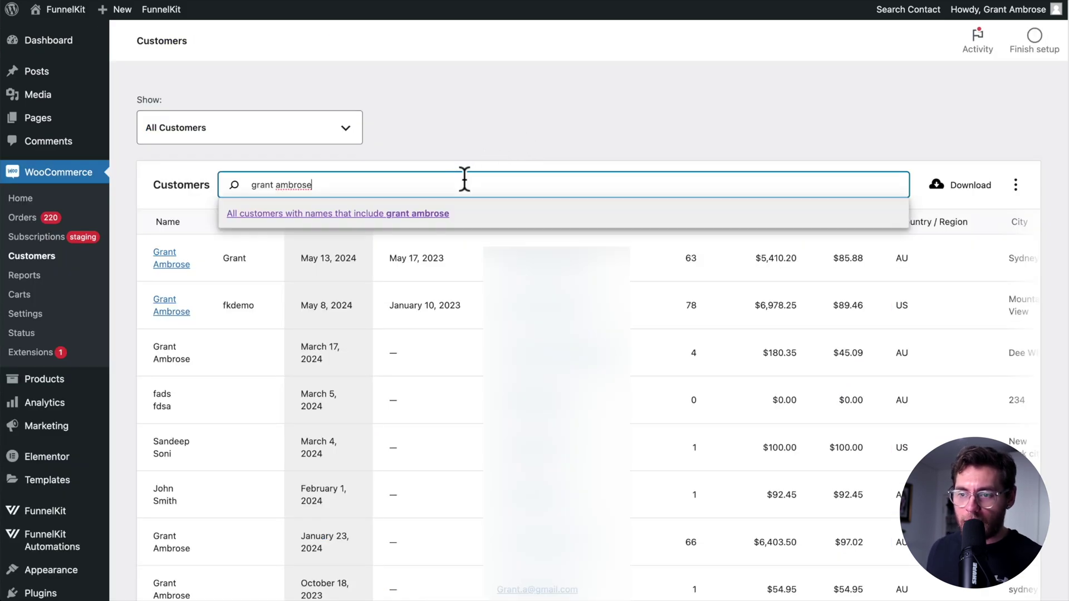
click(449, 215)
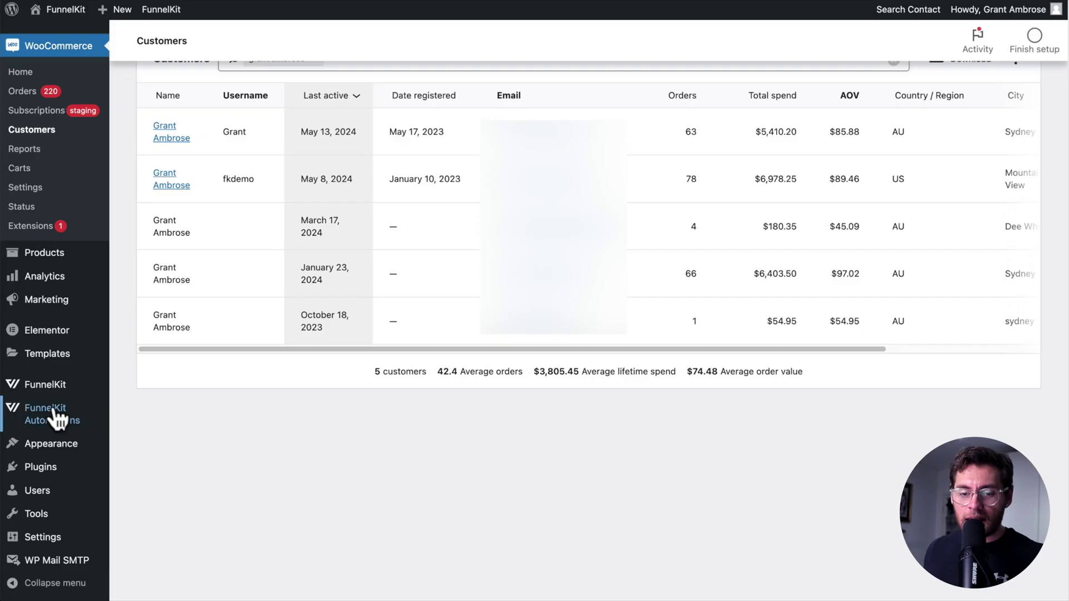
Import WooCommerce customers as Subscribed contacts, giving 224 successful imports
mouse_move(56, 418)
click(150, 364)
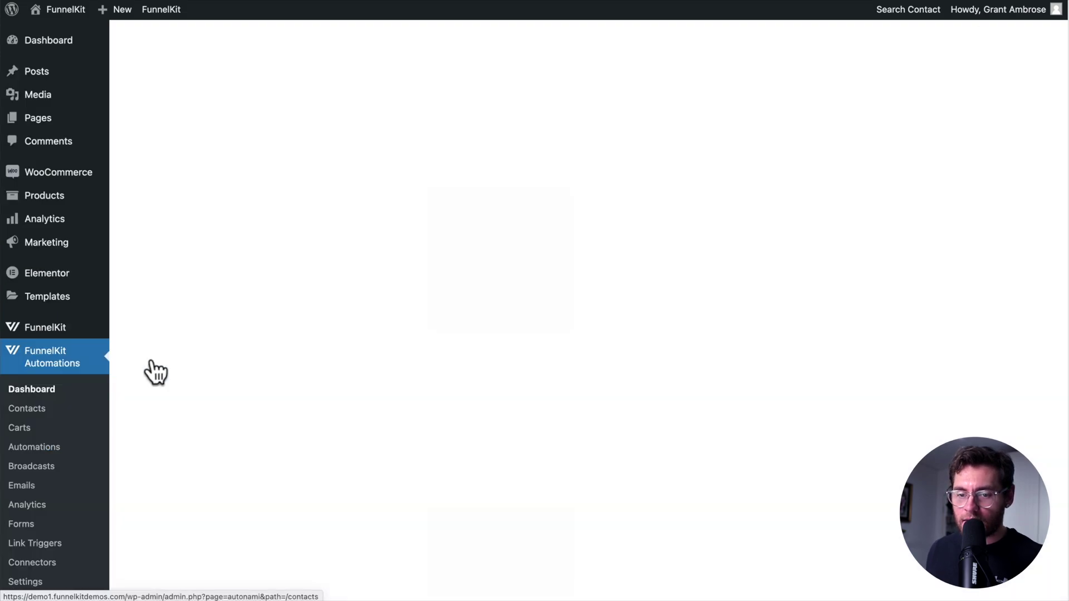
click(976, 128)
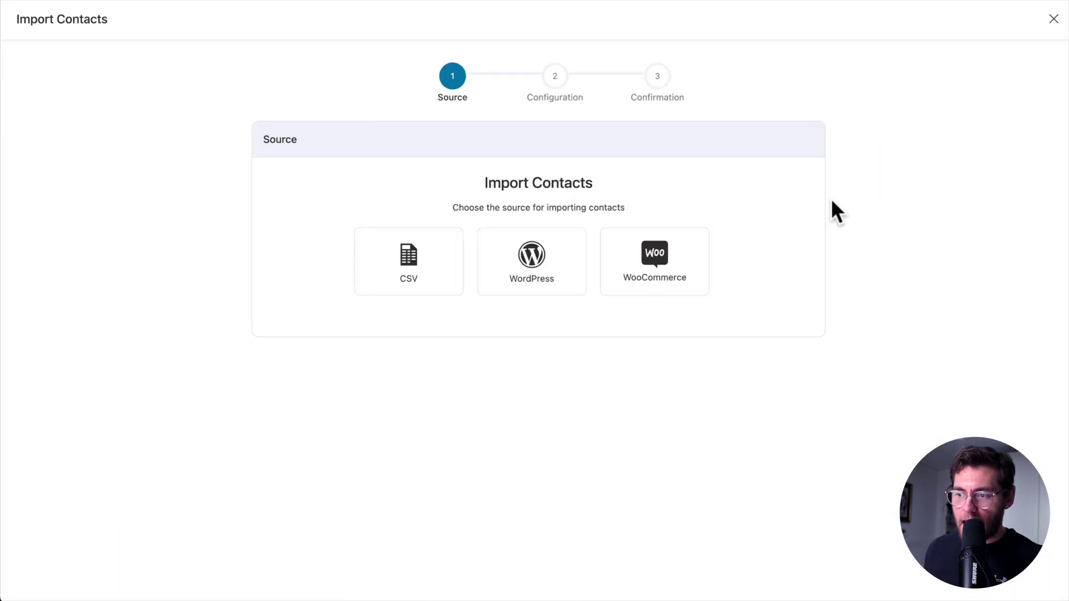
click(675, 266)
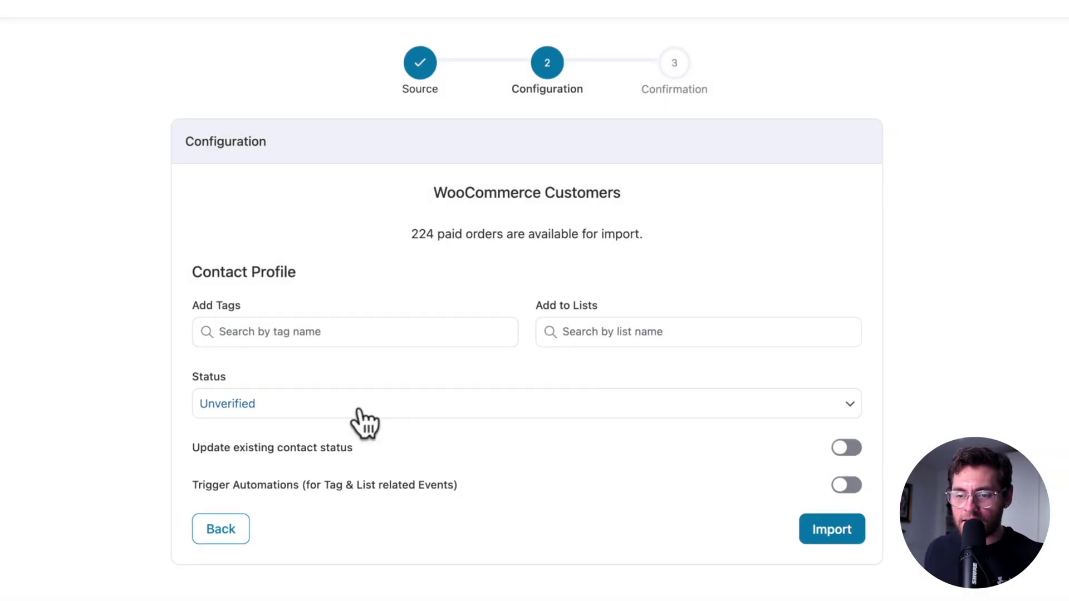
click(359, 411)
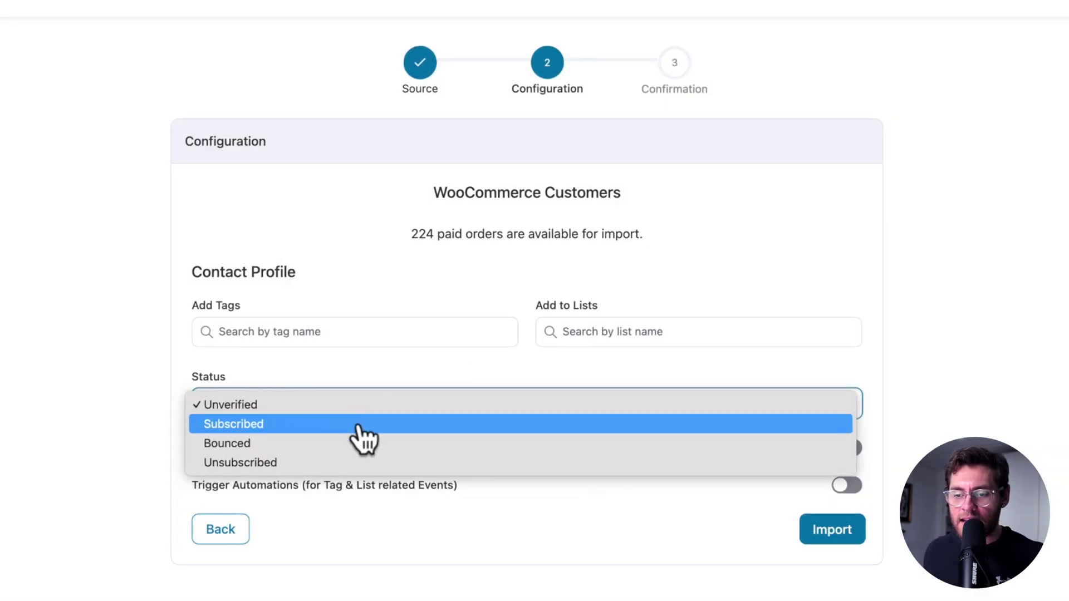
click(359, 423)
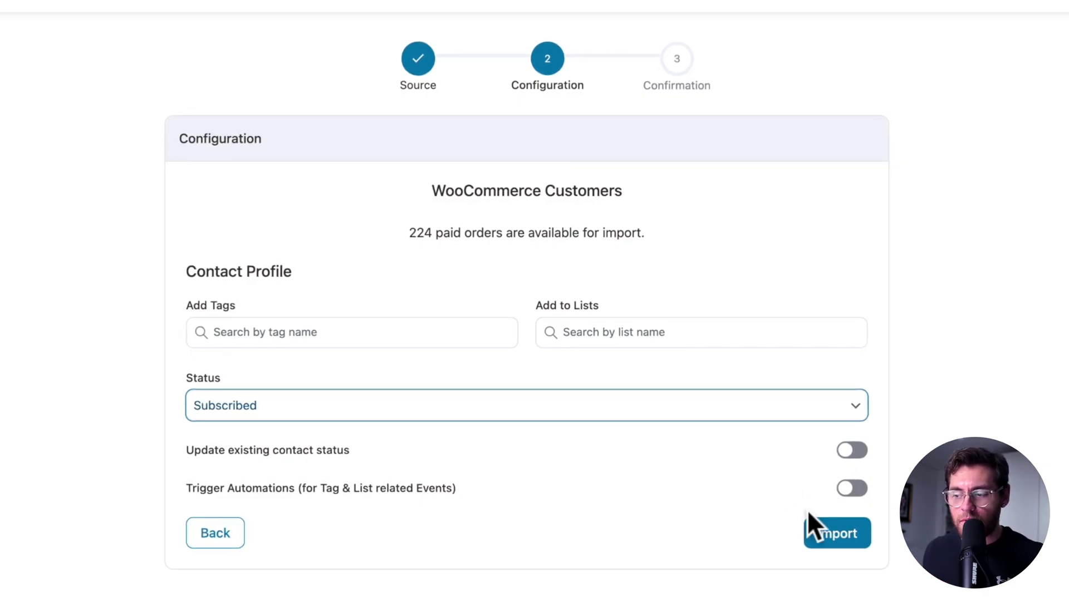
click(835, 537)
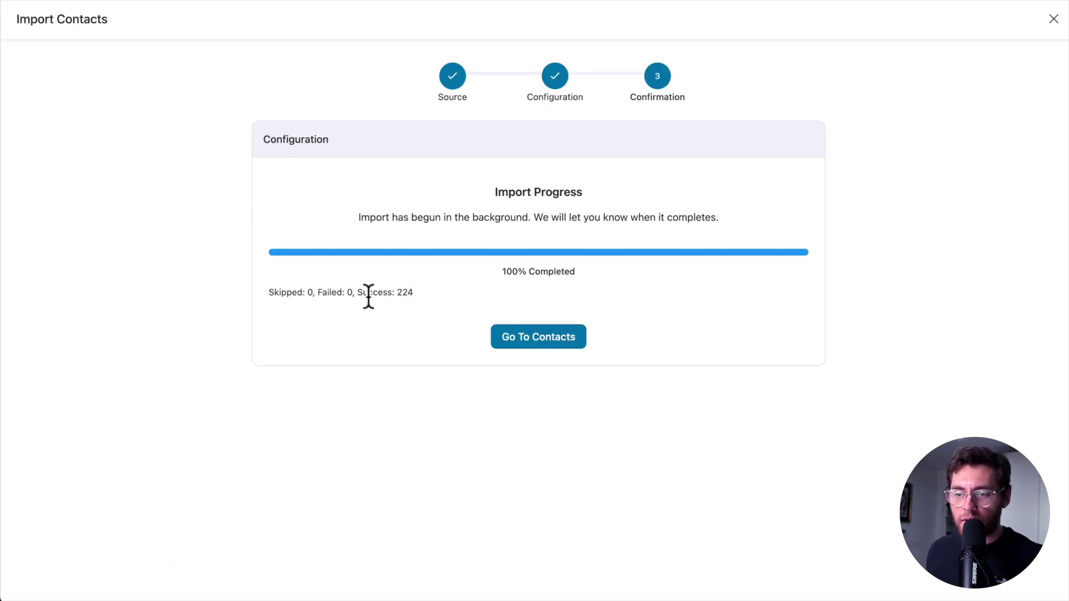
Return to the contacts list and view a contact's Purchases tab with 129 orders
click(535, 338)
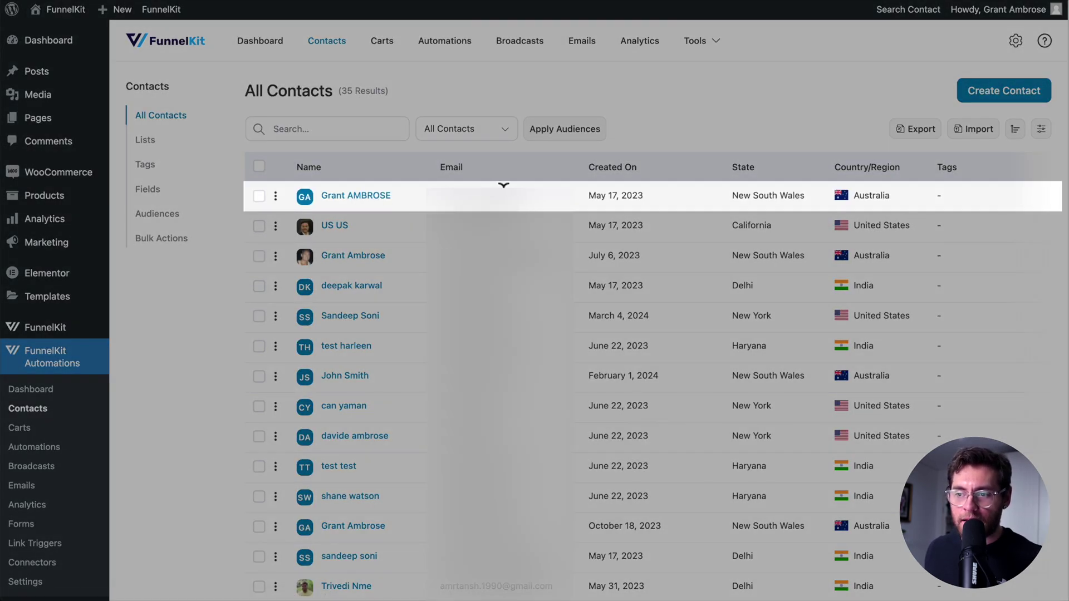
click(366, 196)
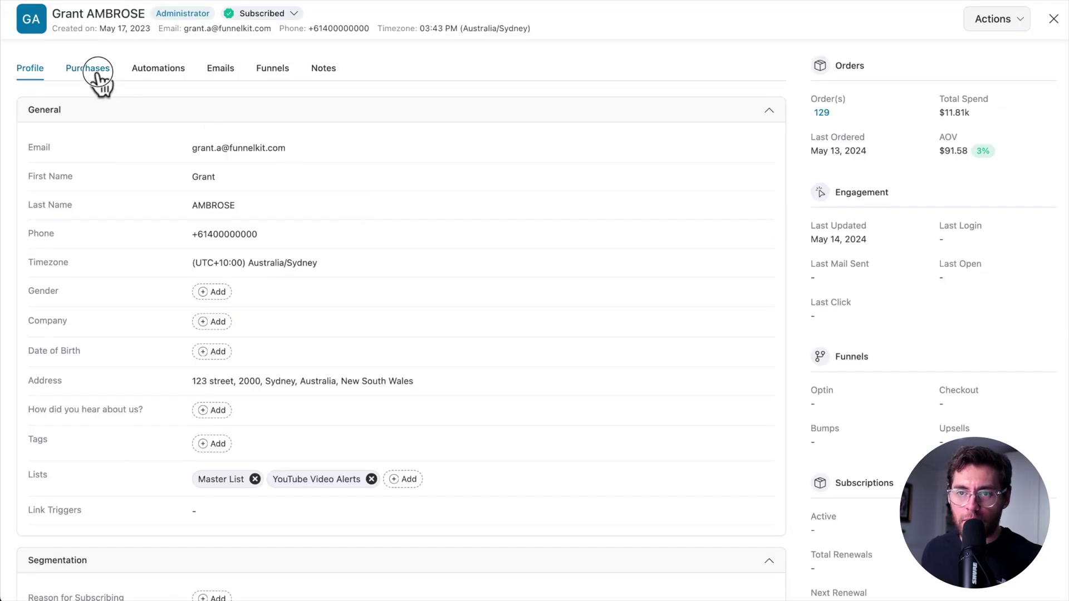
click(91, 72)
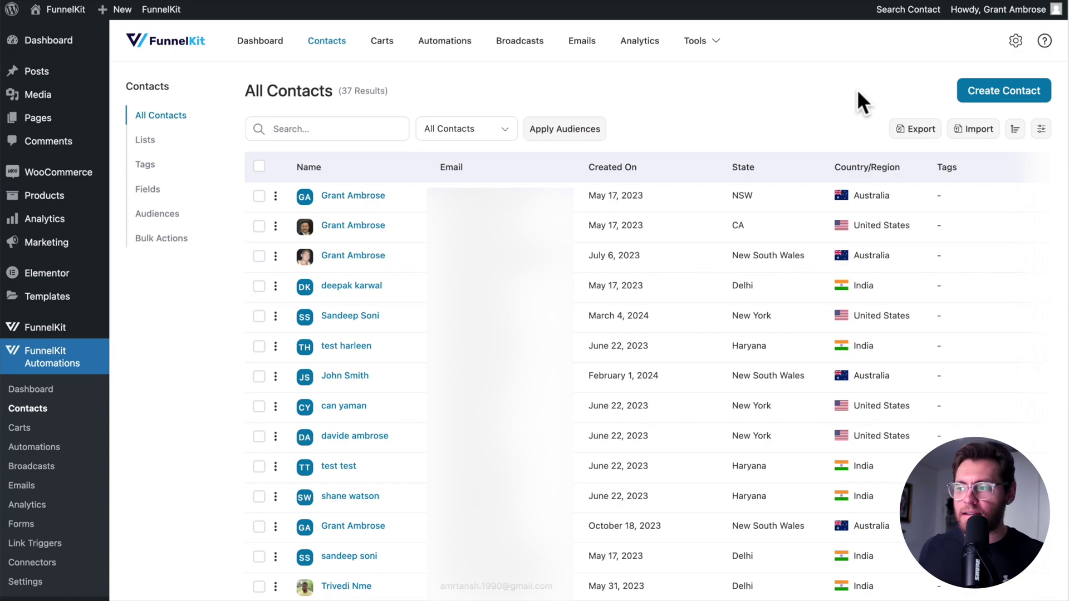
Create a new contact export named 'May 17 - All Contacts all fields'
click(923, 125)
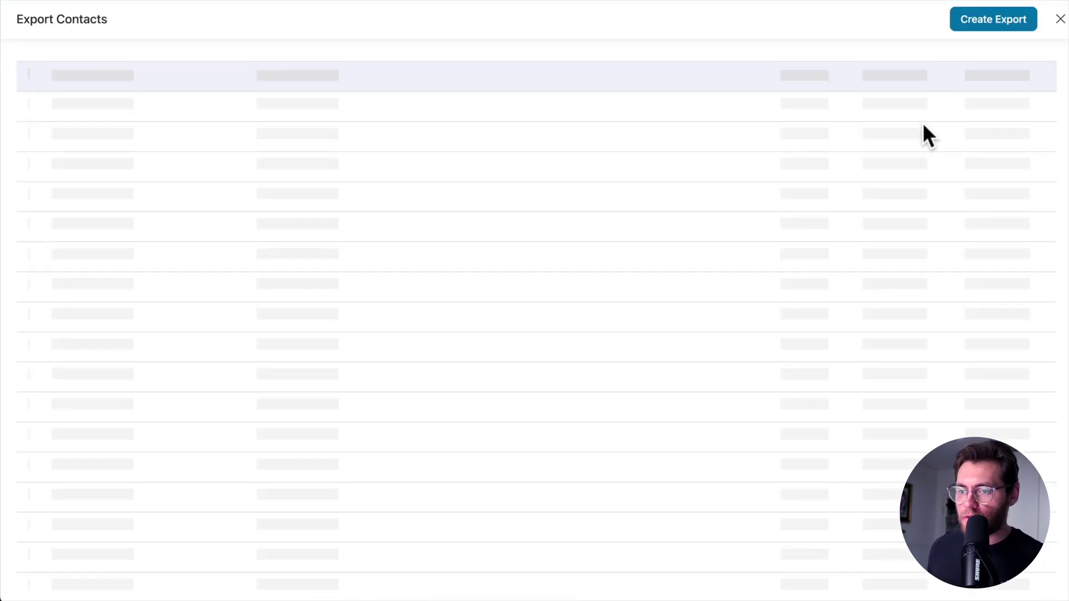
click(999, 23)
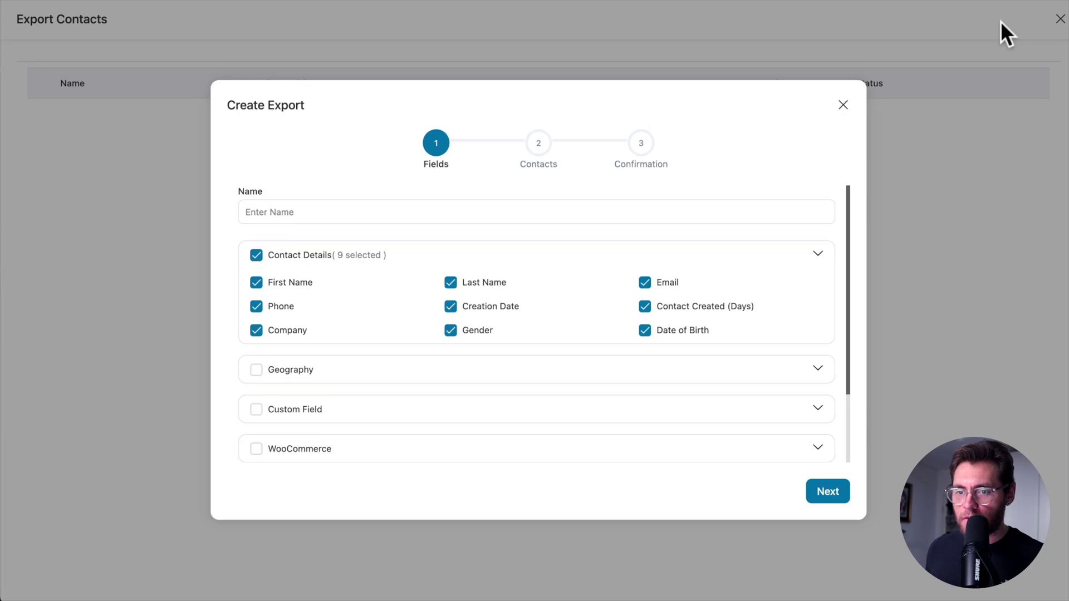
click(588, 214)
text(May 17 - All Contacts all fields)
click(493, 229)
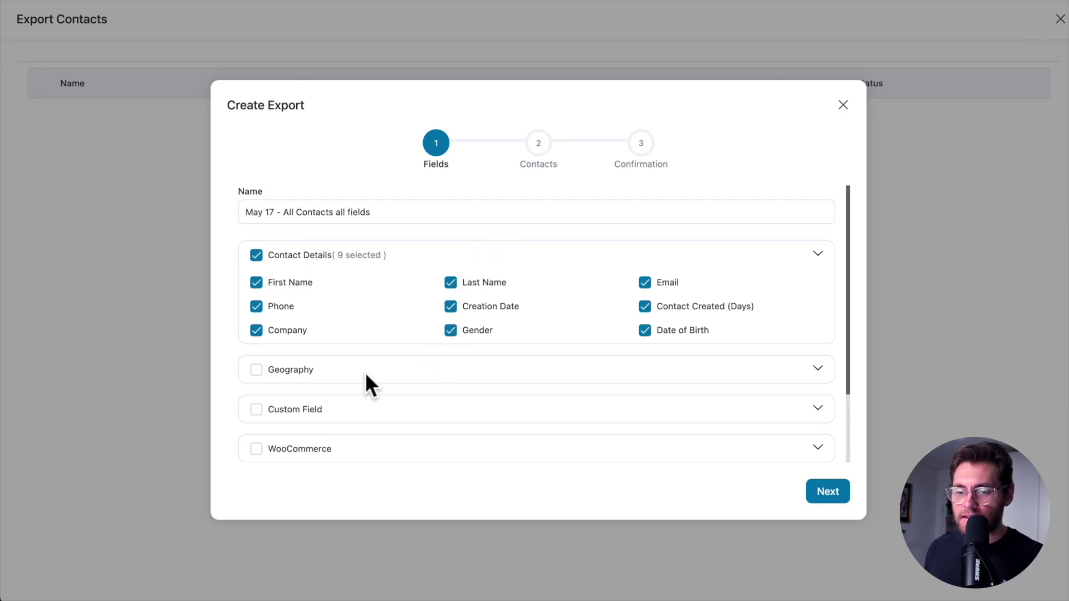
Include all Geography, Custom Field, WooCommerce, Segments and Engagement fields, then continue to Contacts
click(256, 376)
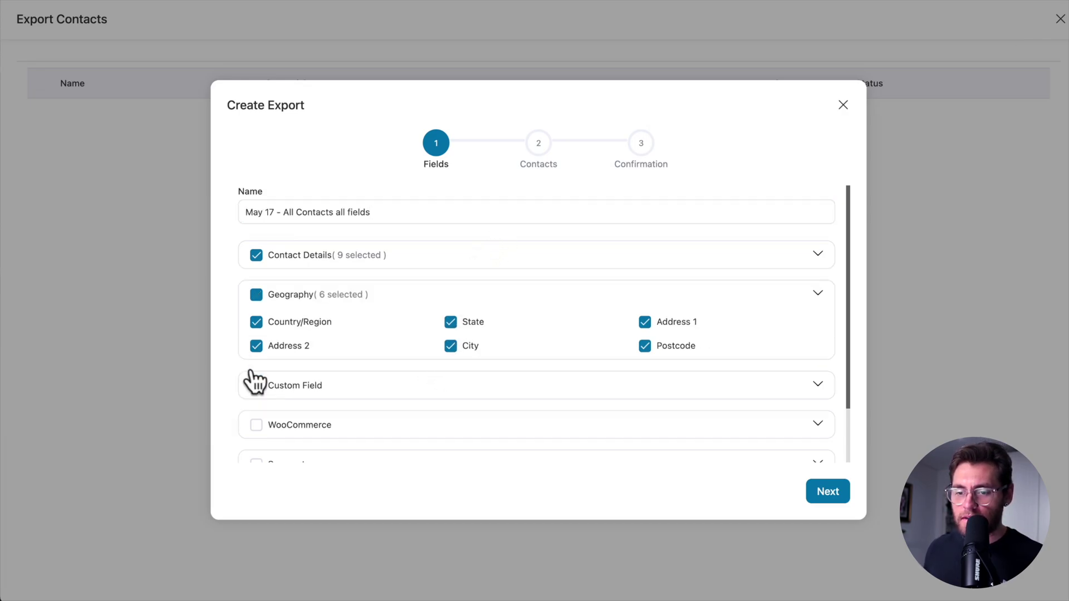
click(354, 385)
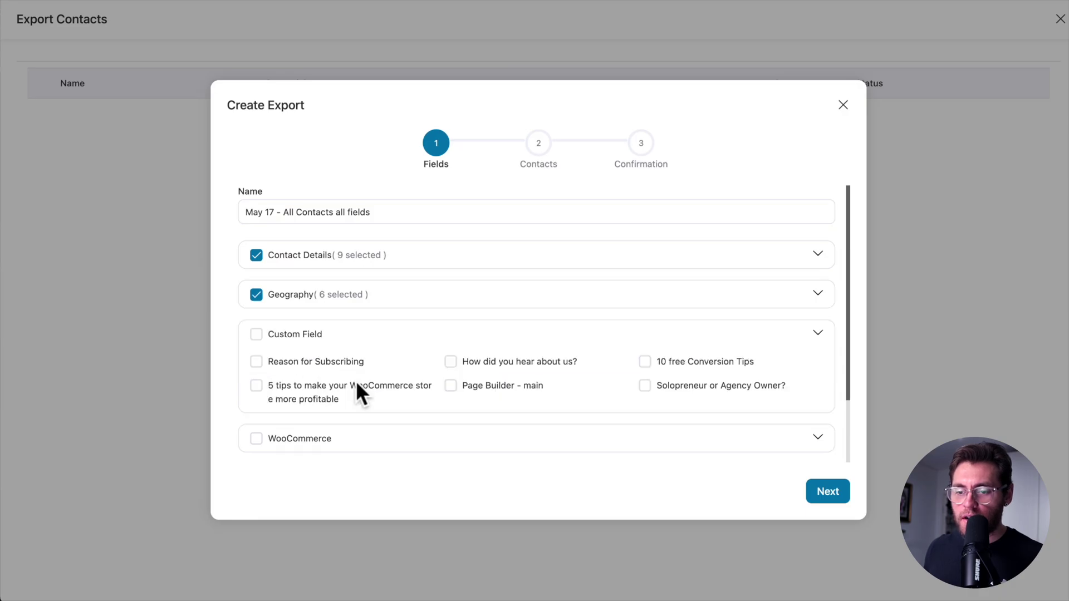
click(256, 362)
click(256, 334)
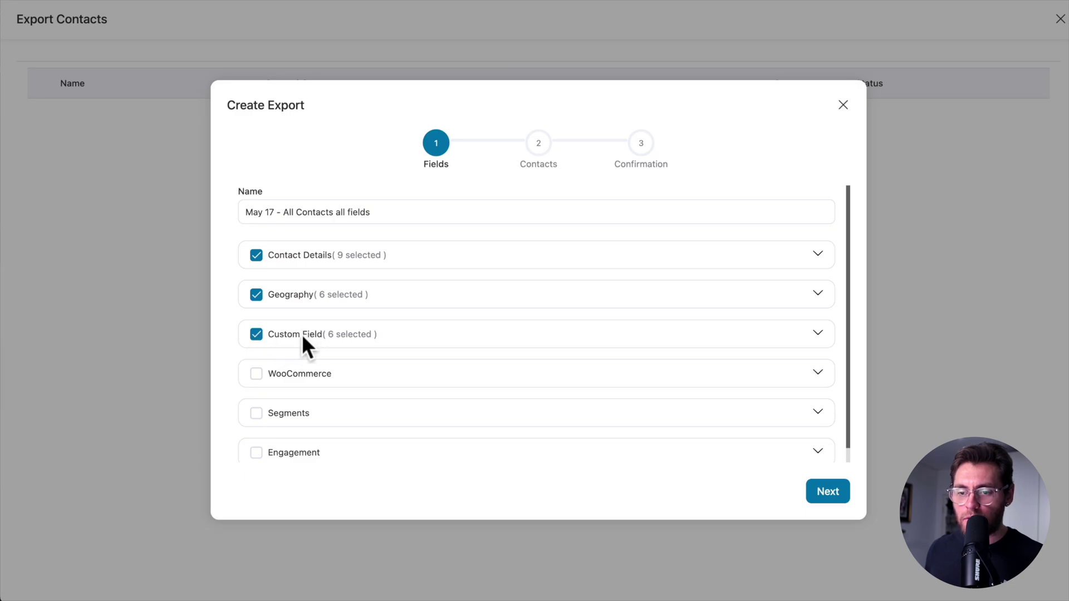
click(257, 374)
scroll(259, 412, down, 4)
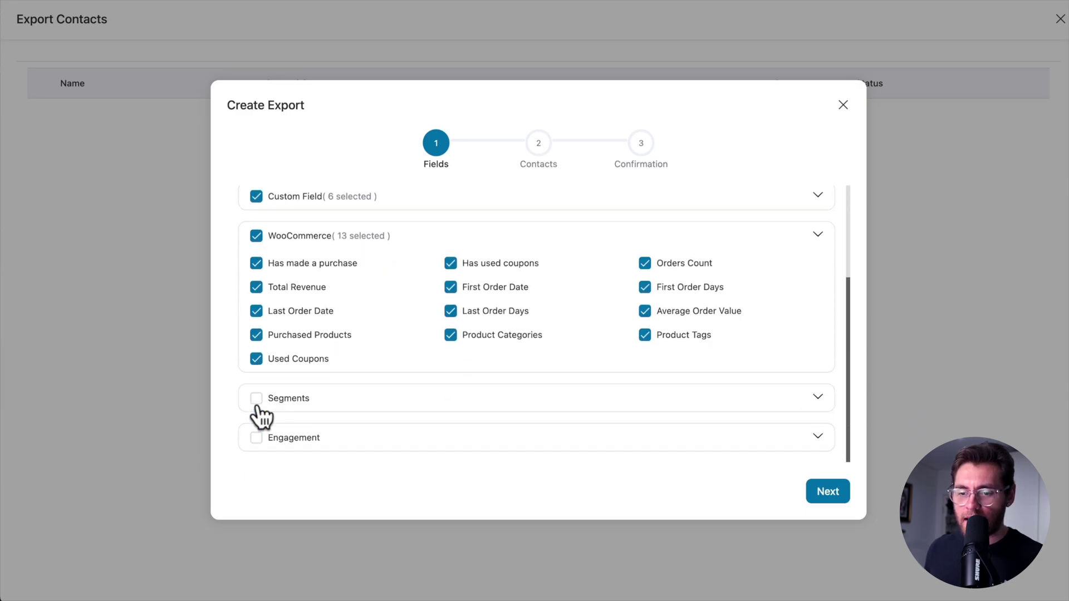
click(256, 400)
click(256, 437)
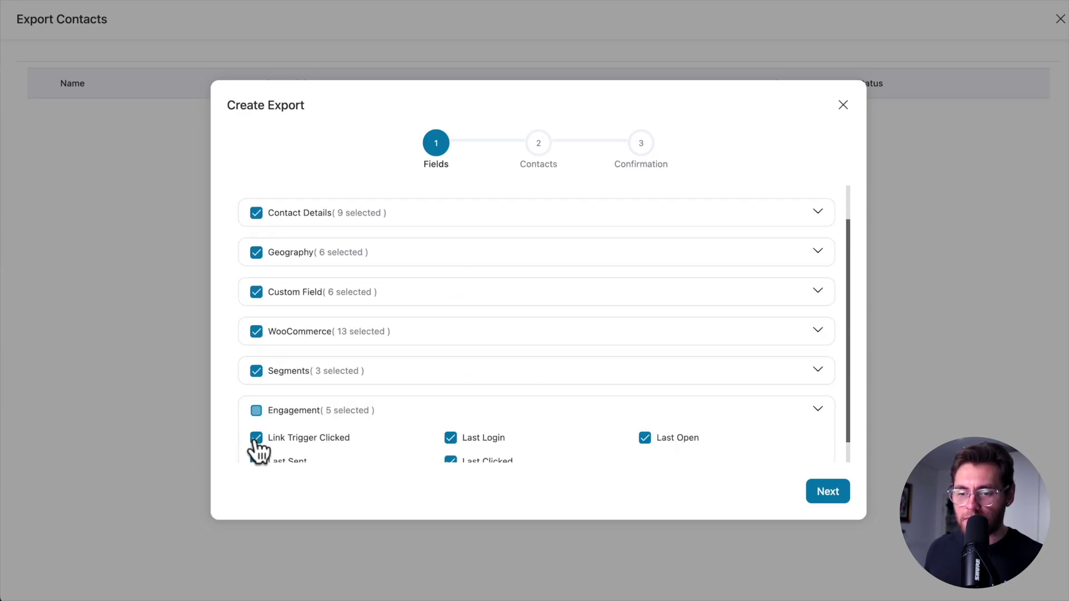
scroll(258, 439, down, 1)
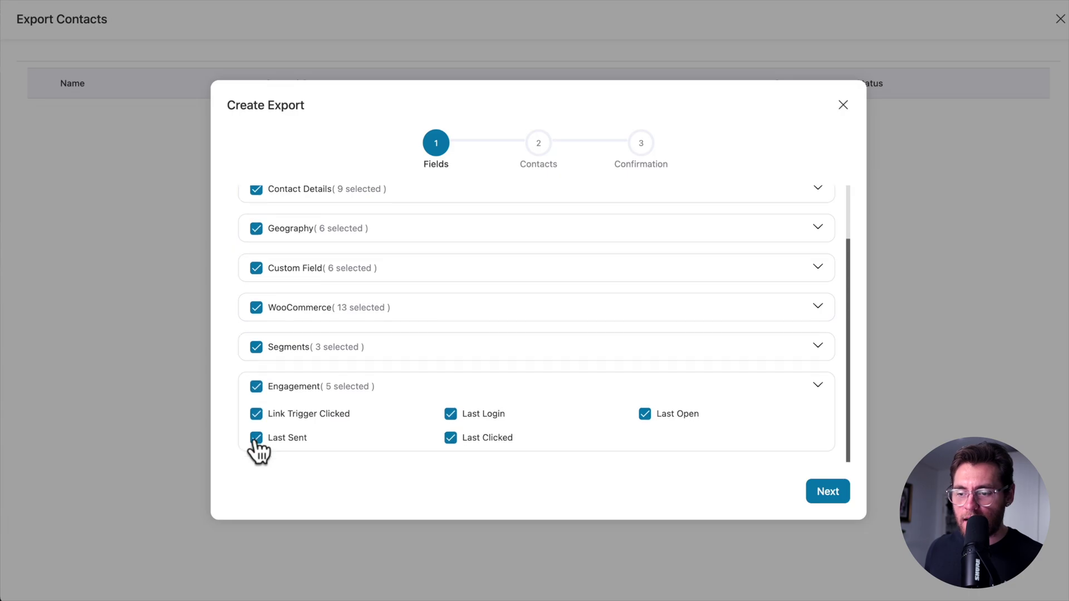
click(827, 490)
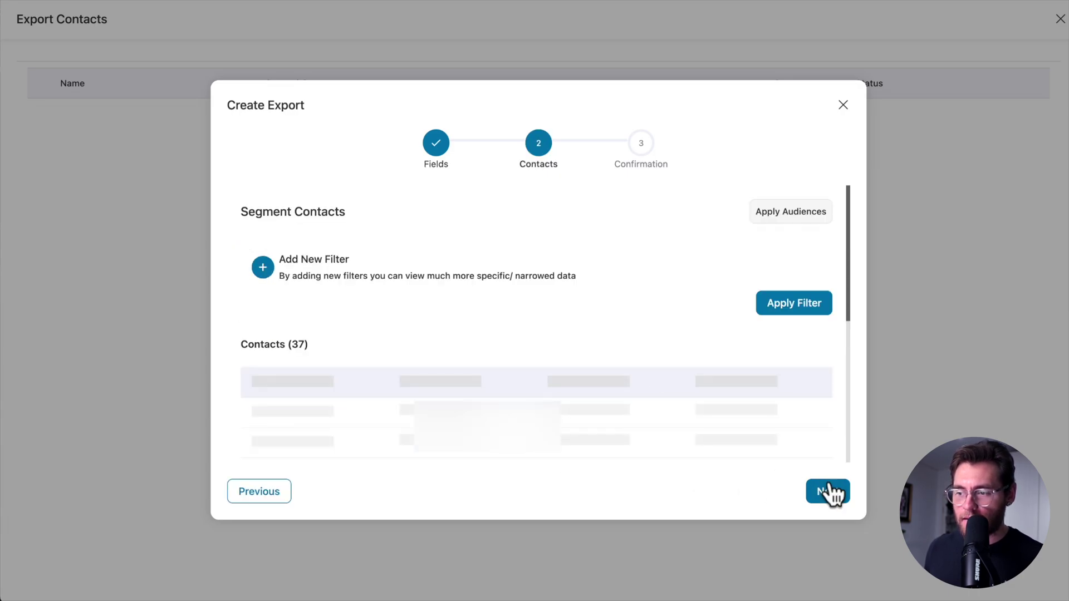
Apply a WooCommerce 'Has made a purchase' filter to the contacts
click(264, 269)
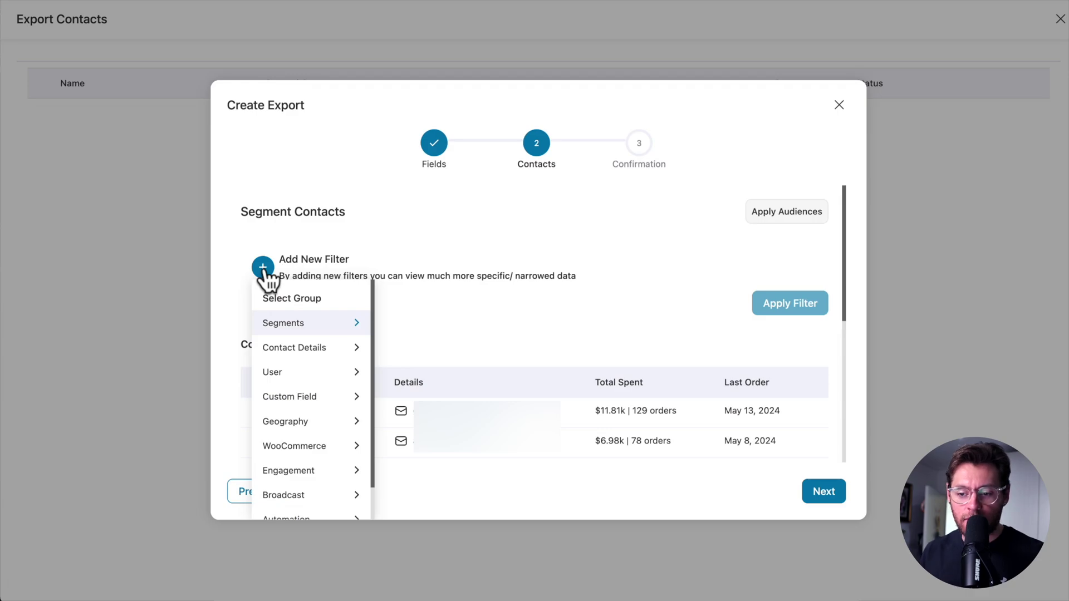
click(311, 446)
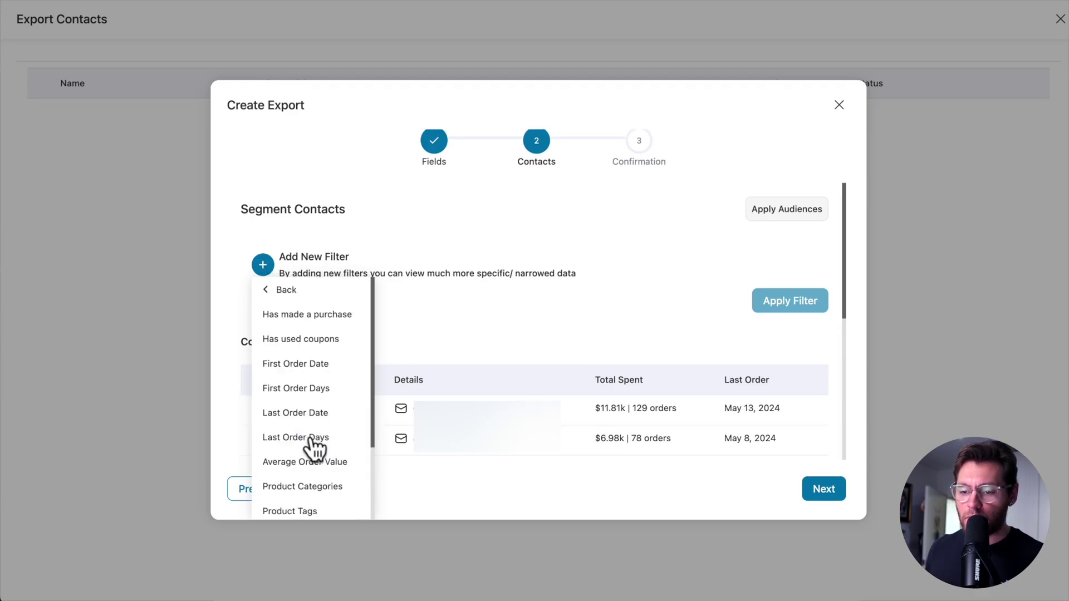
click(334, 314)
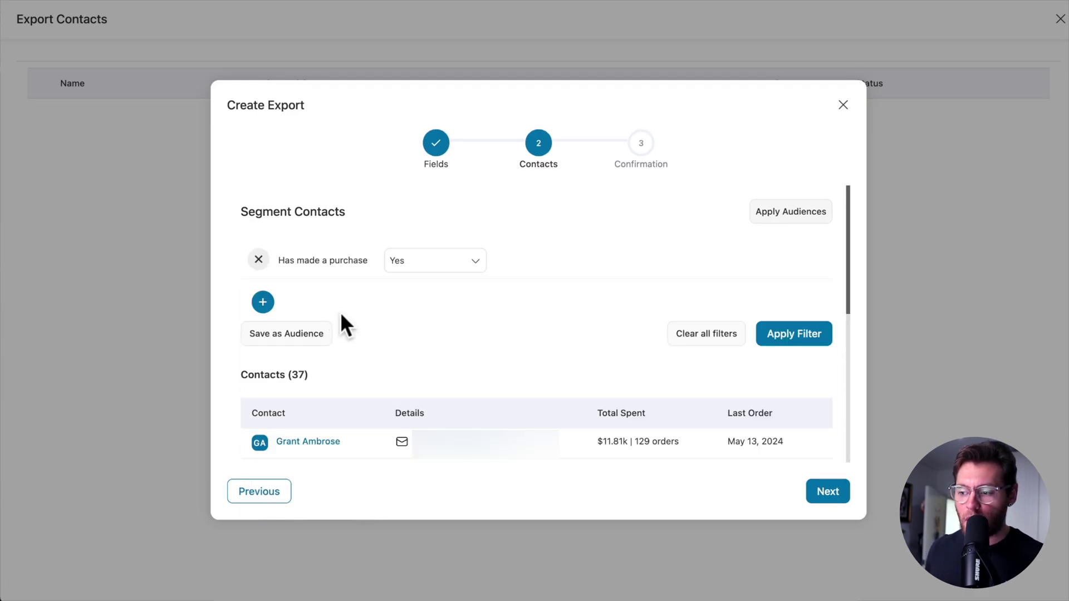
click(779, 336)
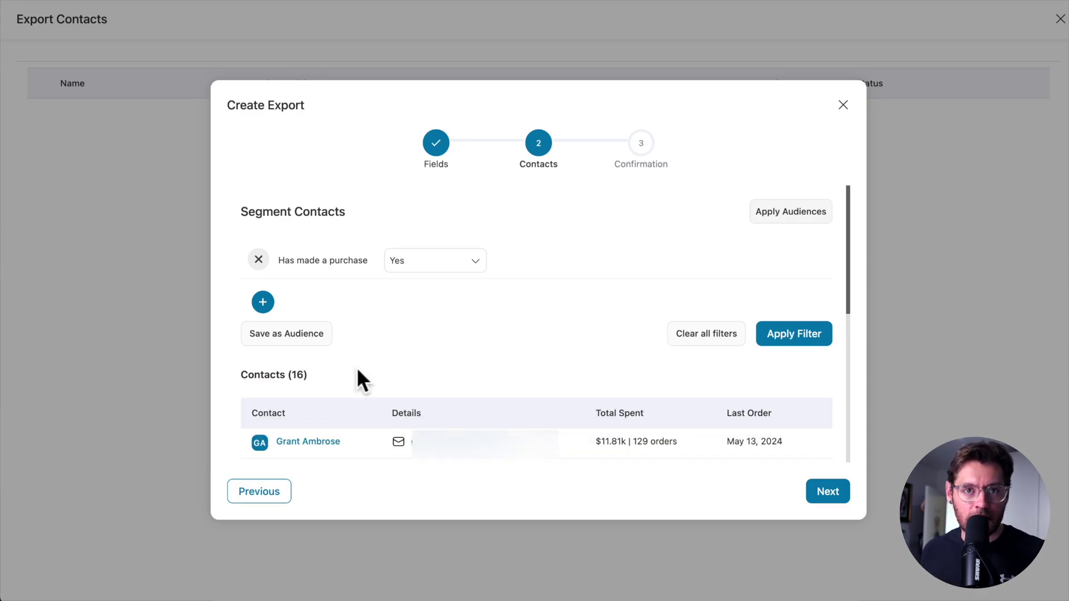
Remove the purchase filter, export all 37 contacts, and download the file
click(259, 260)
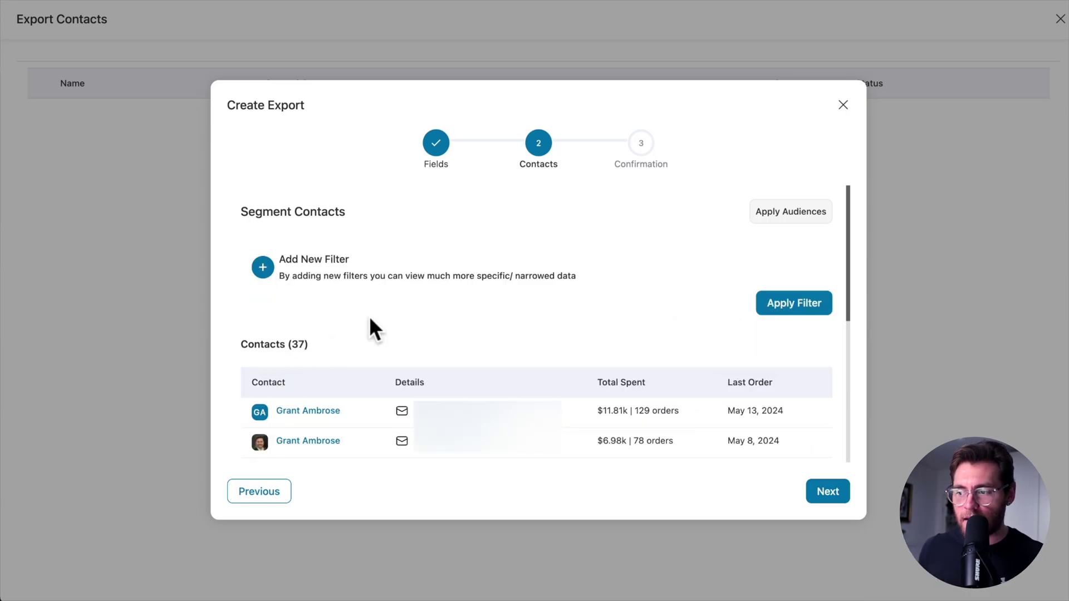
click(828, 492)
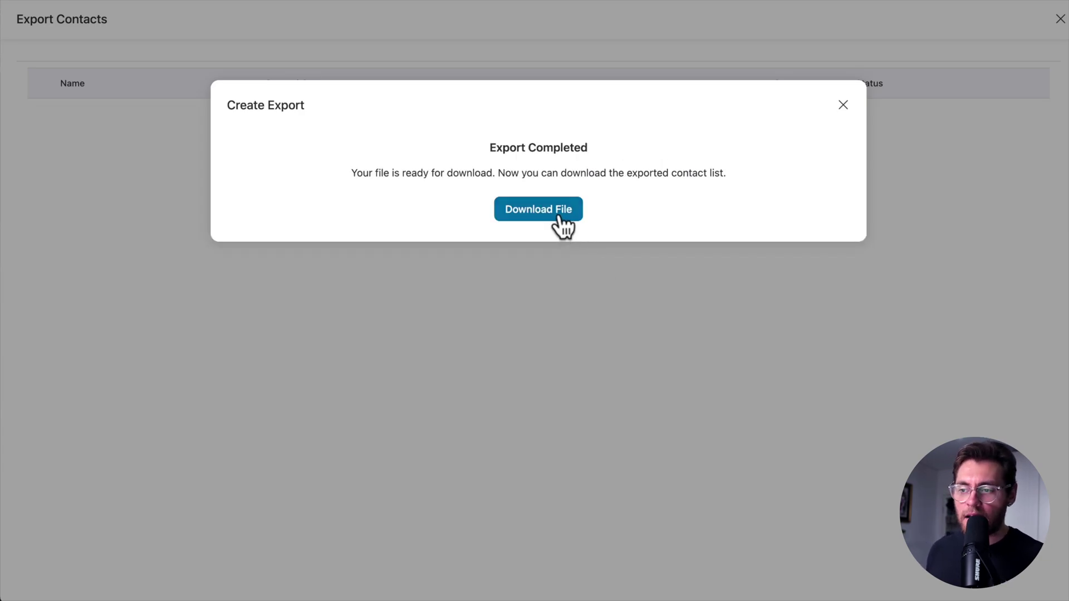
click(560, 221)
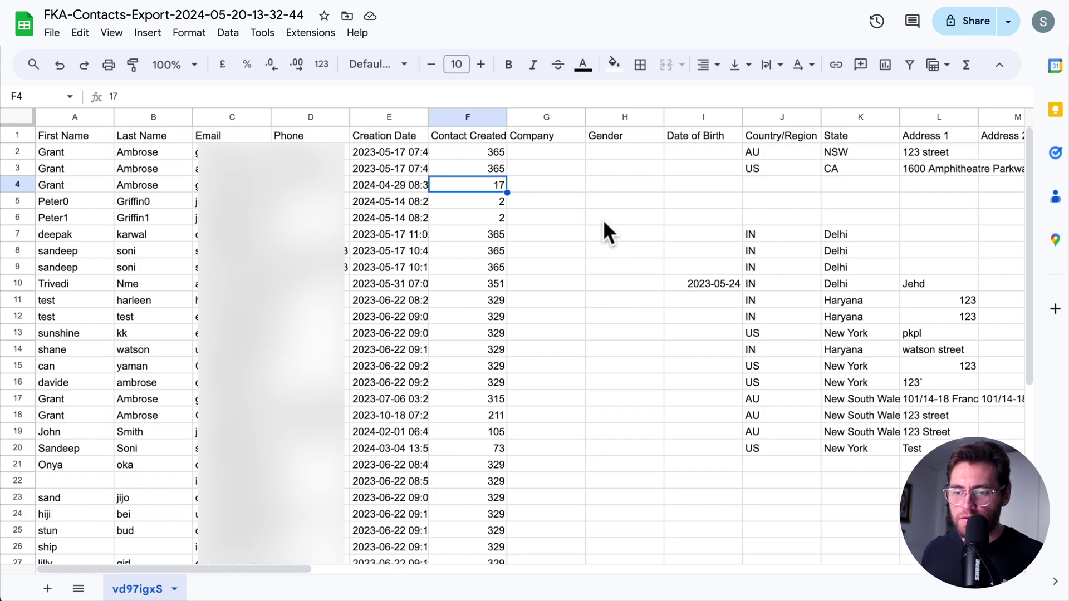
Scroll right through the exported contacts' columns in Google Sheets
scroll(604, 223, right, 10)
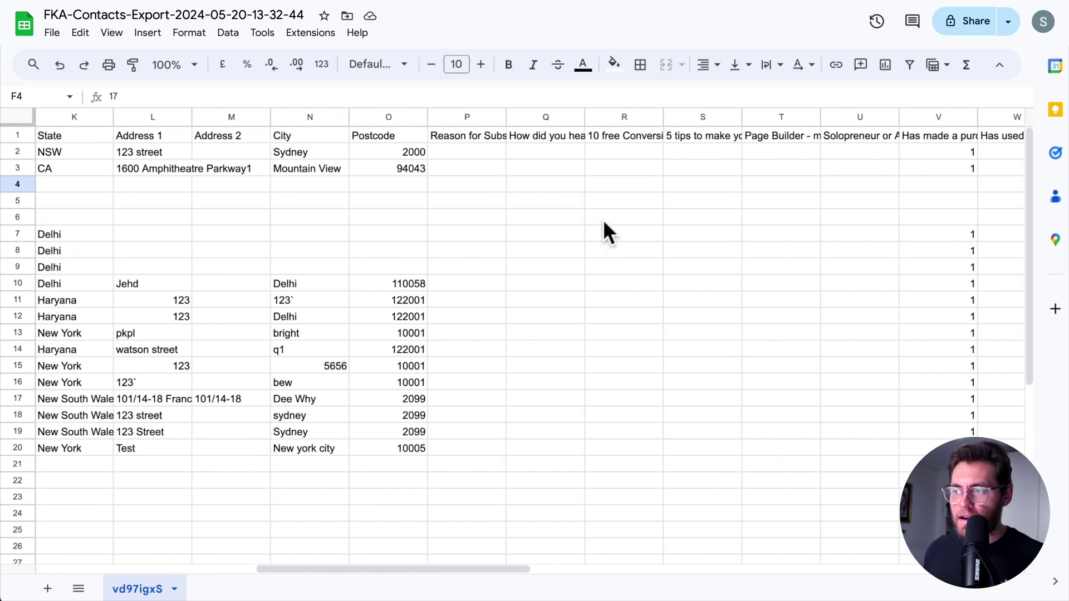
scroll(603, 220, right, 8)
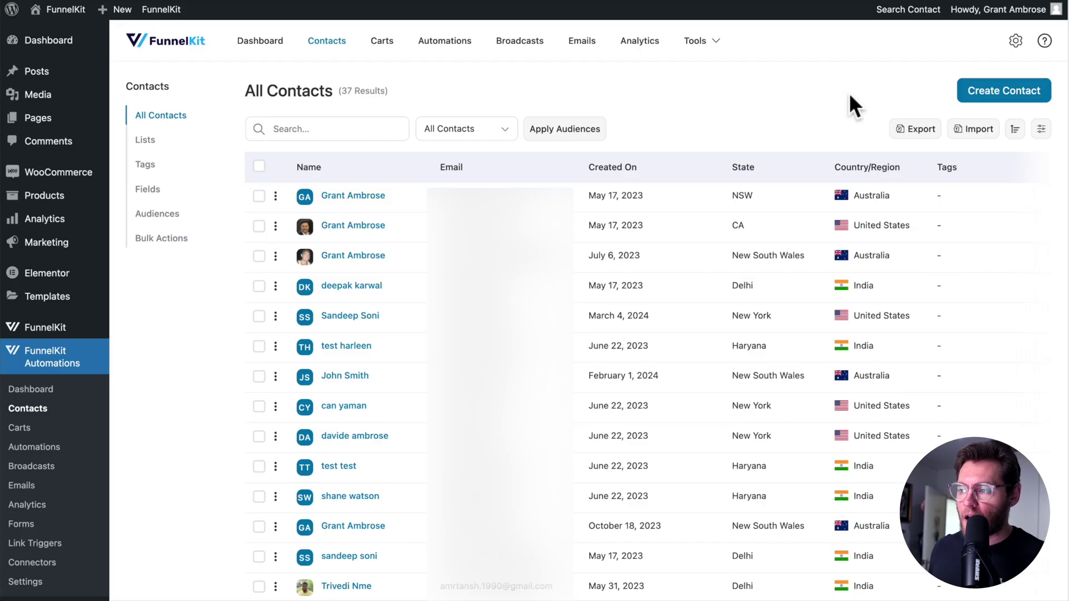
Review the filters and fields of the 'May 17 - All Contacts all fields' export
click(918, 129)
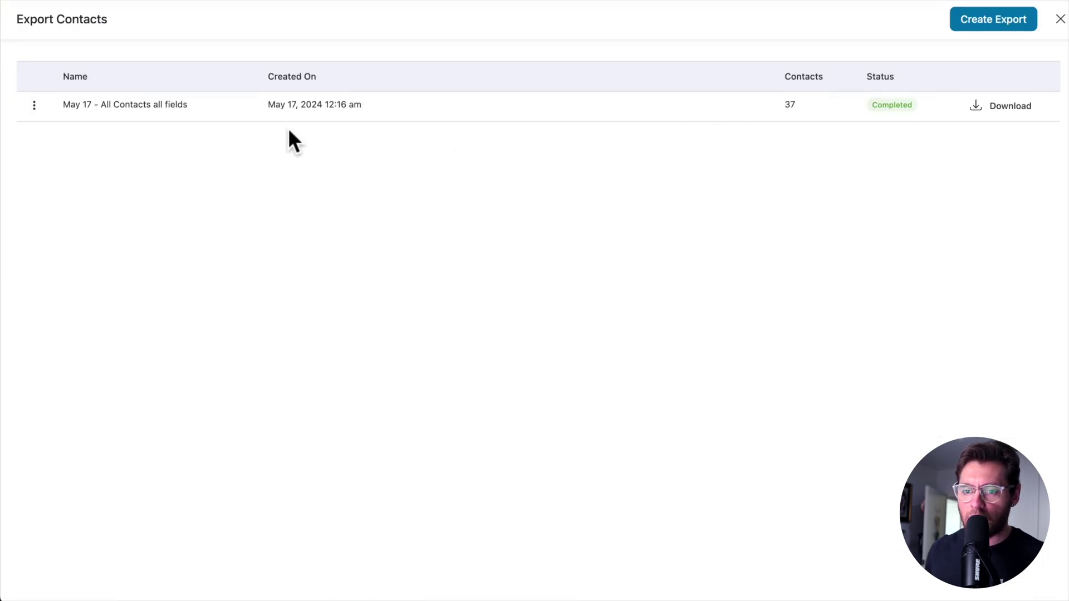
click(35, 105)
click(73, 127)
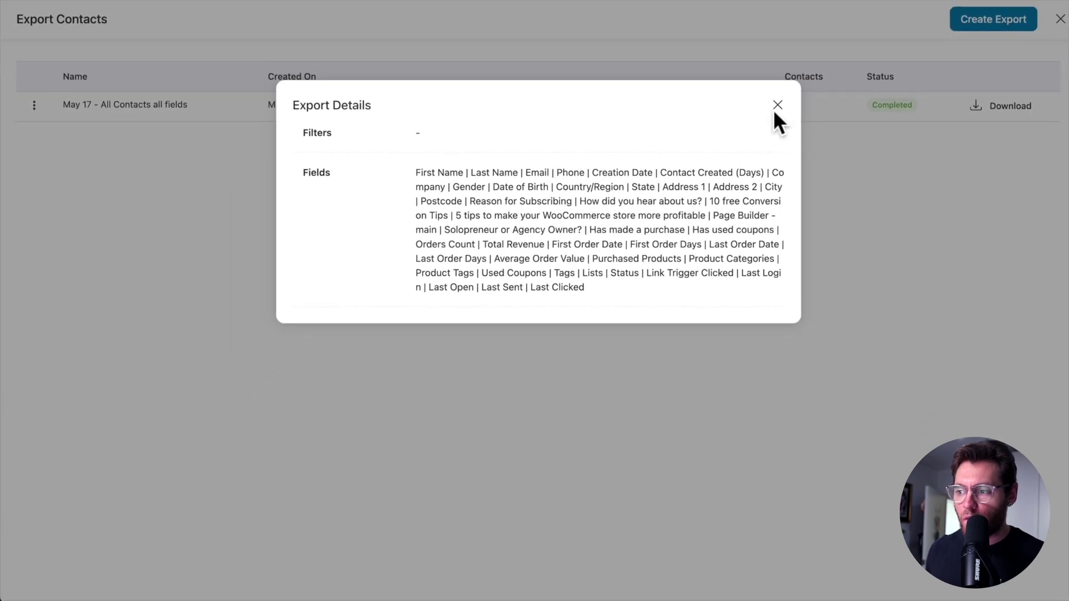
click(778, 106)
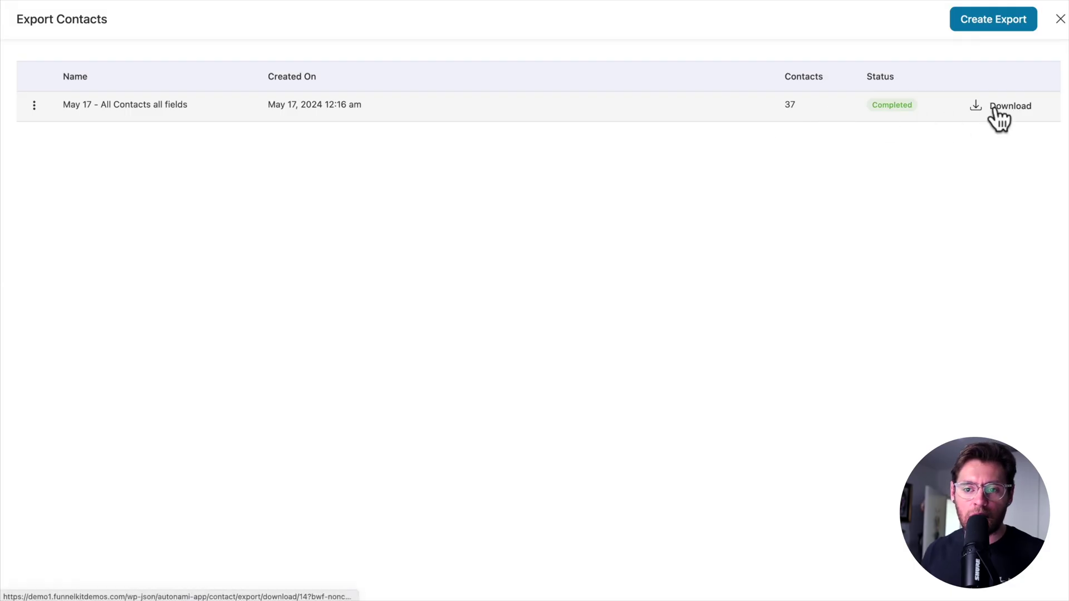